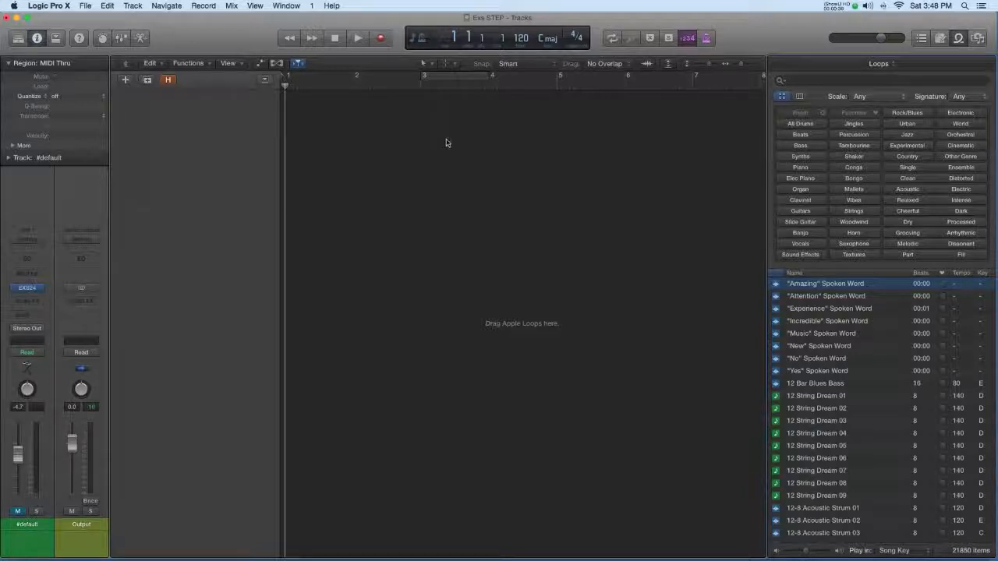
# Import the file 11 Rainmaker.m4a from the Various "sample ready" beats folder into the empty arrangement as an audio track.
pyautogui.moveTo(750, 35); pyautogui.dragTo(478, 22)
pyautogui.click(792, 86)
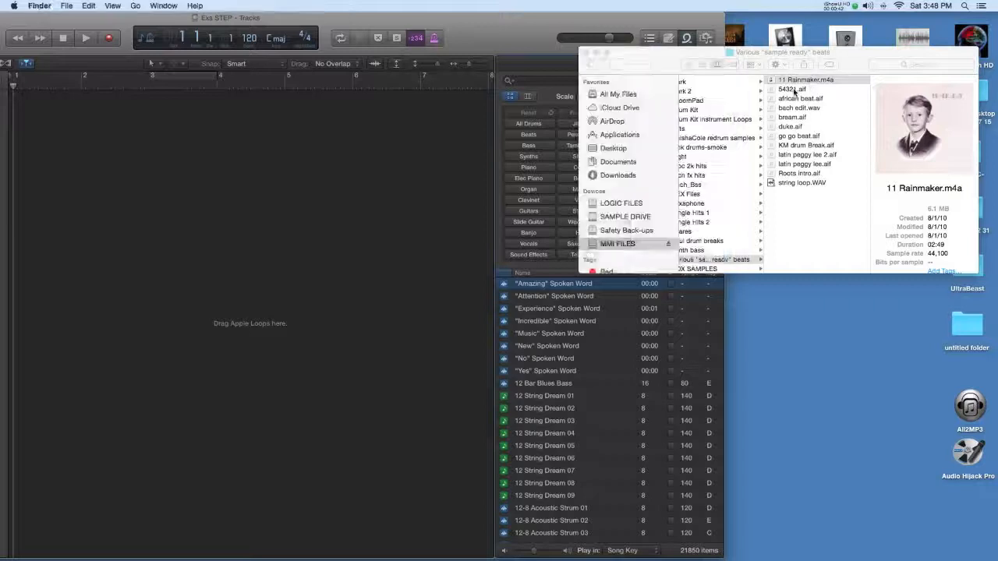
pyautogui.click(792, 89)
pyautogui.click(796, 81)
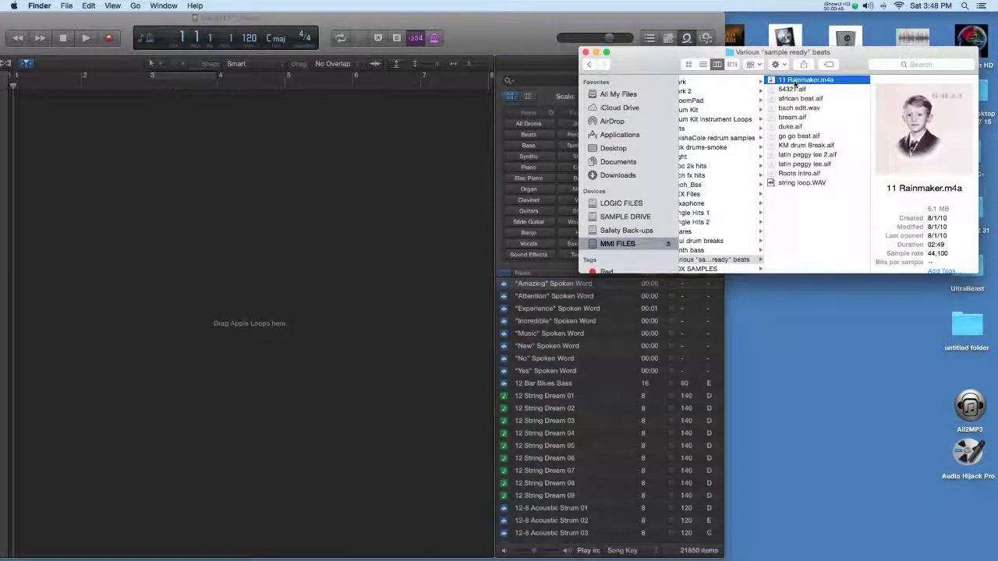
pyautogui.moveTo(931, 142)
pyautogui.click(924, 131)
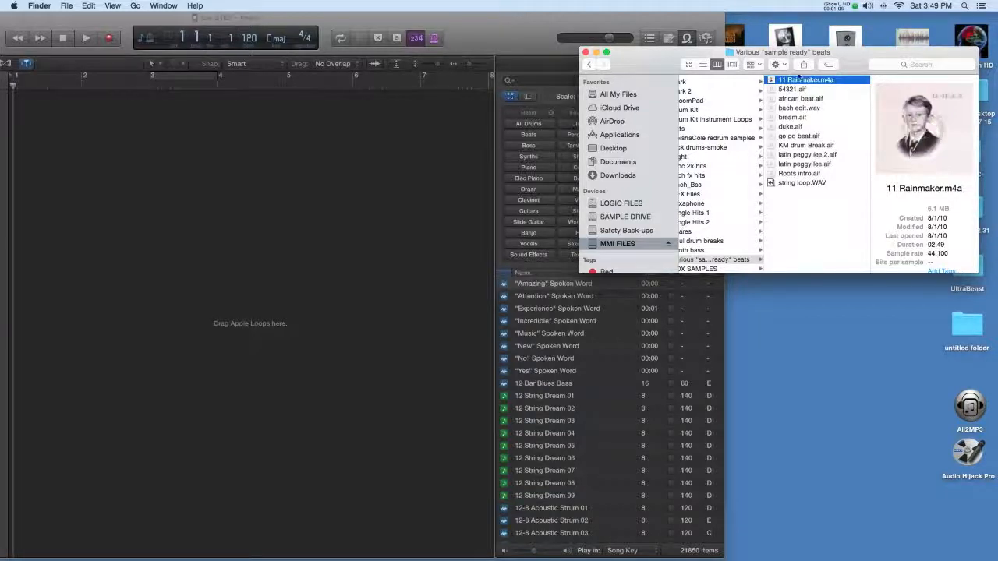
pyautogui.moveTo(795, 83); pyautogui.dragTo(351, 143)
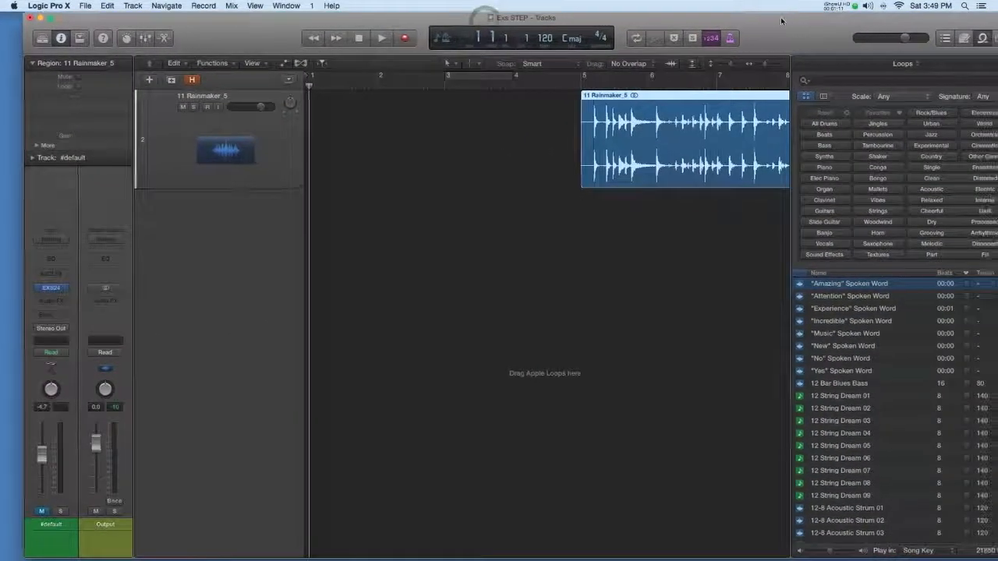
pyautogui.moveTo(781, 21); pyautogui.dragTo(760, 21)
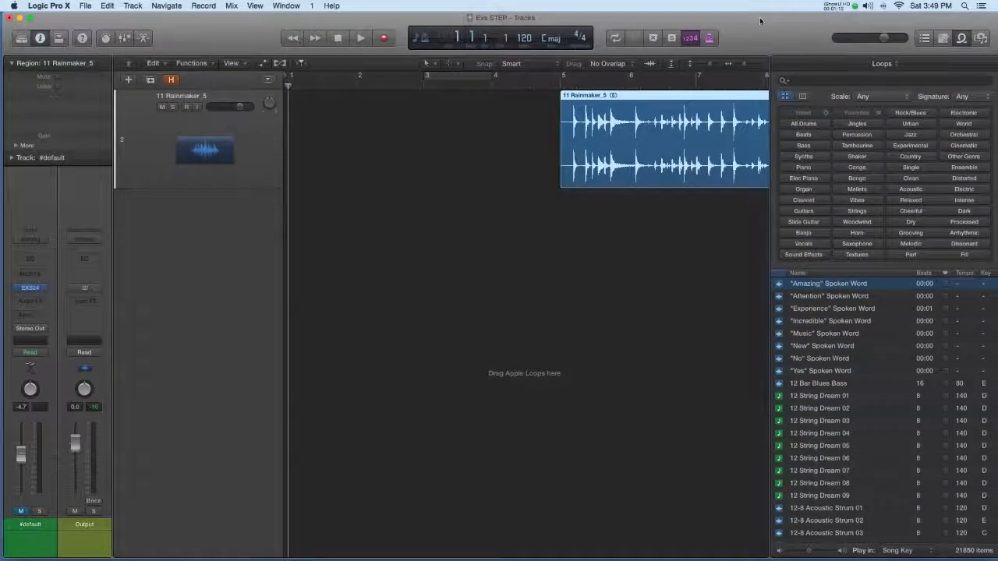
# Move the 11 Rainmaker region to start at bar 1 and play it to find a usable drum passage.
pyautogui.moveTo(643, 92); pyautogui.dragTo(372, 94)
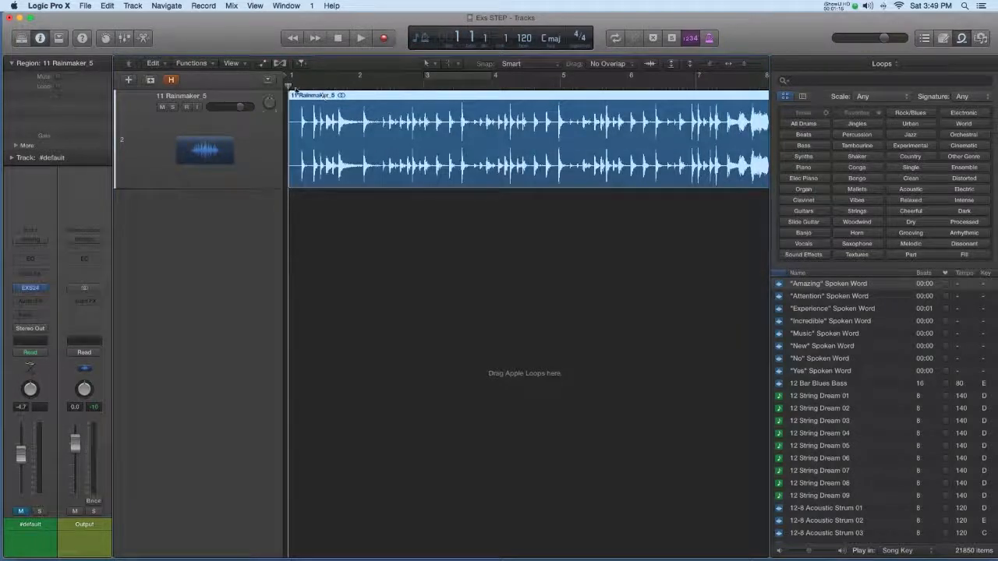
pyautogui.click(297, 87)
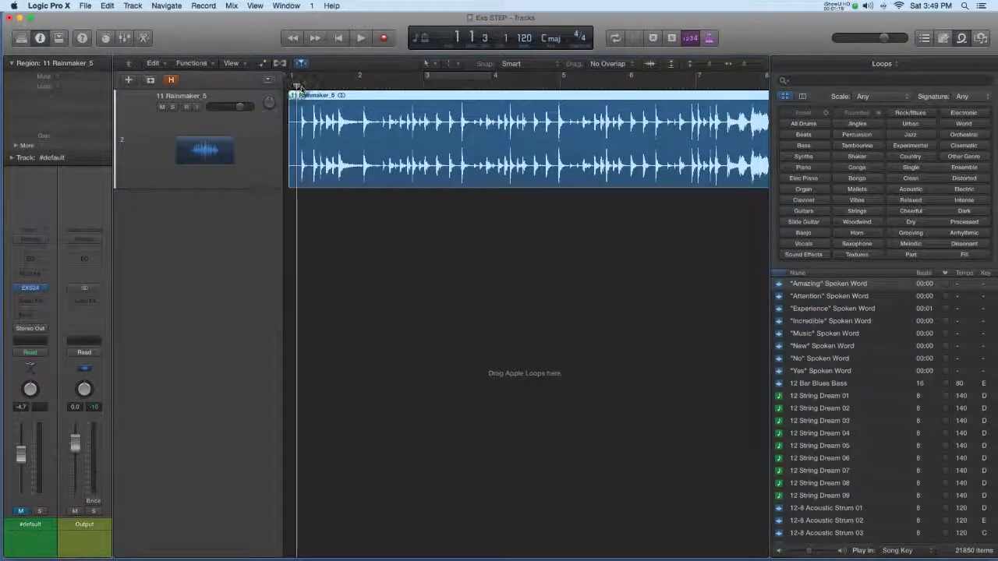
pyautogui.press('space')
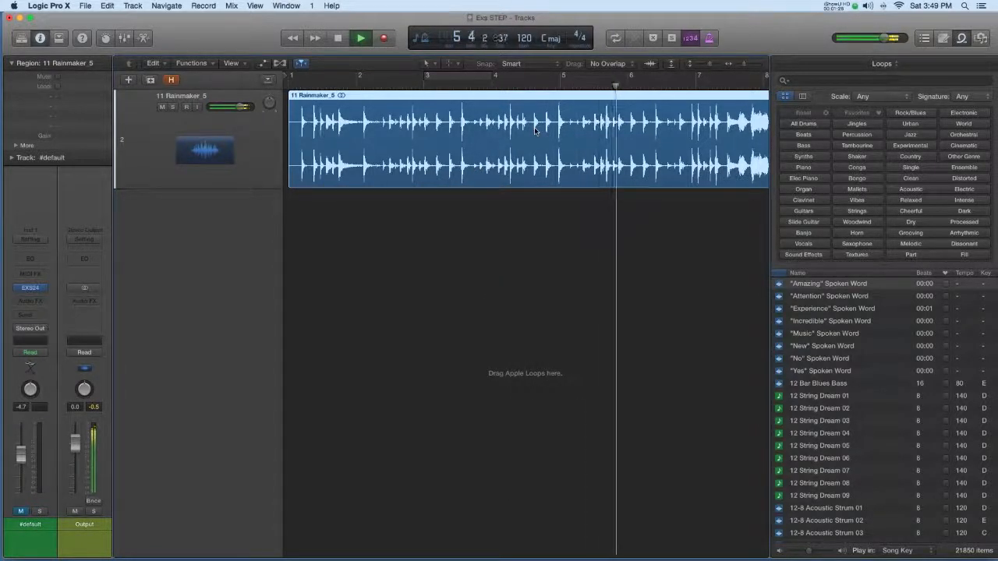
pyautogui.press('space')
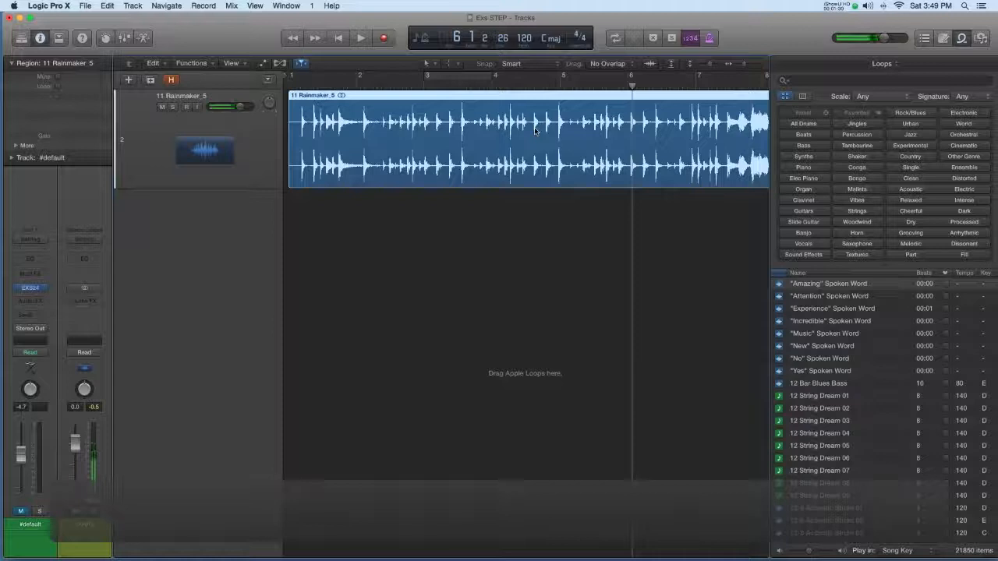
# Isolate the drum passage from about halfway through bar 4 to bar 6, deleting the audio before and after it.
pyautogui.moveTo(534, 127); pyautogui.dragTo(630, 141)
pyautogui.click(586, 133)
pyautogui.click(437, 140)
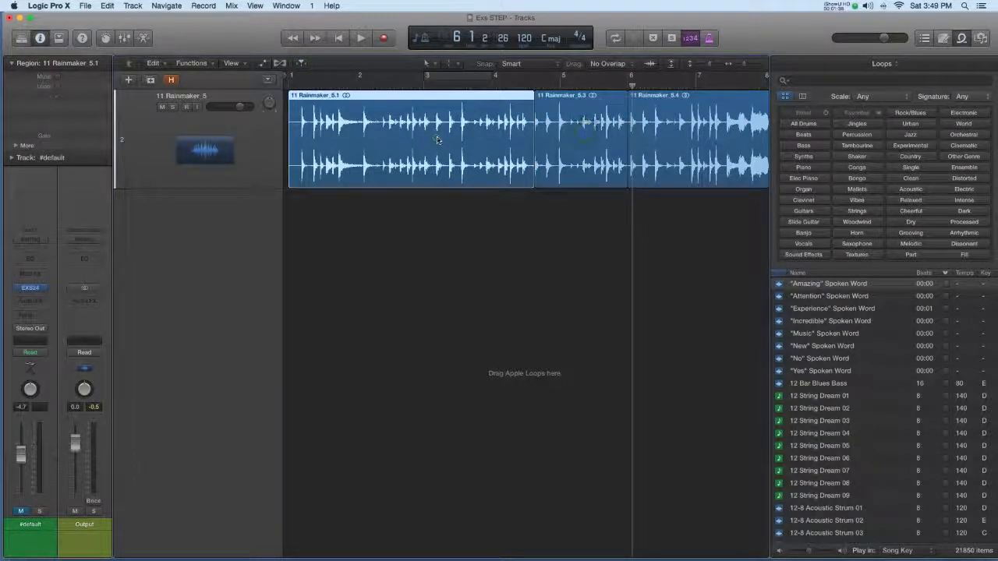
pyautogui.press('Delete')
pyautogui.click(702, 155)
pyautogui.press('Delete')
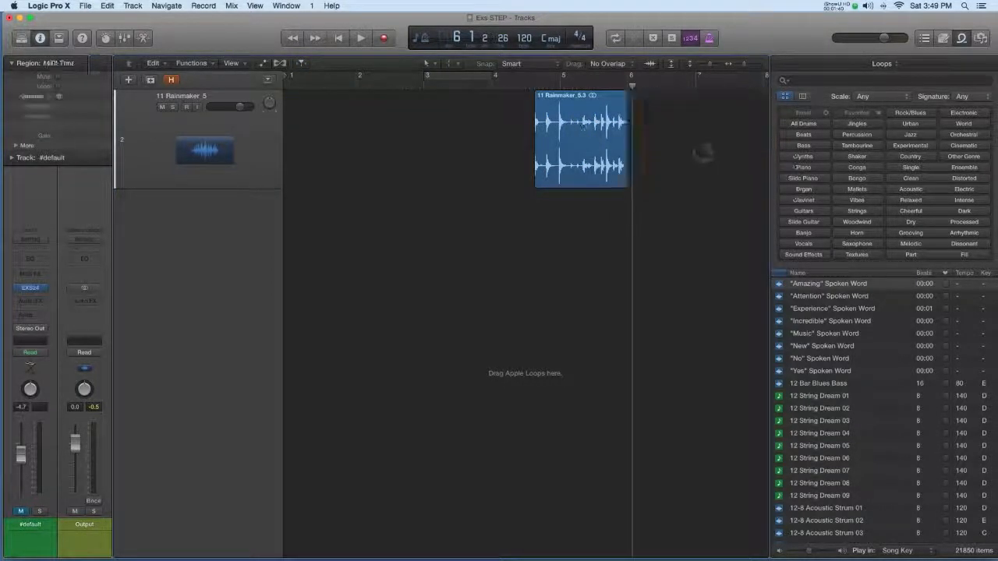
# Move the isolated drum region to bar 1 and audition it with cycle playback over its length.
pyautogui.click(583, 126)
pyautogui.press('z')
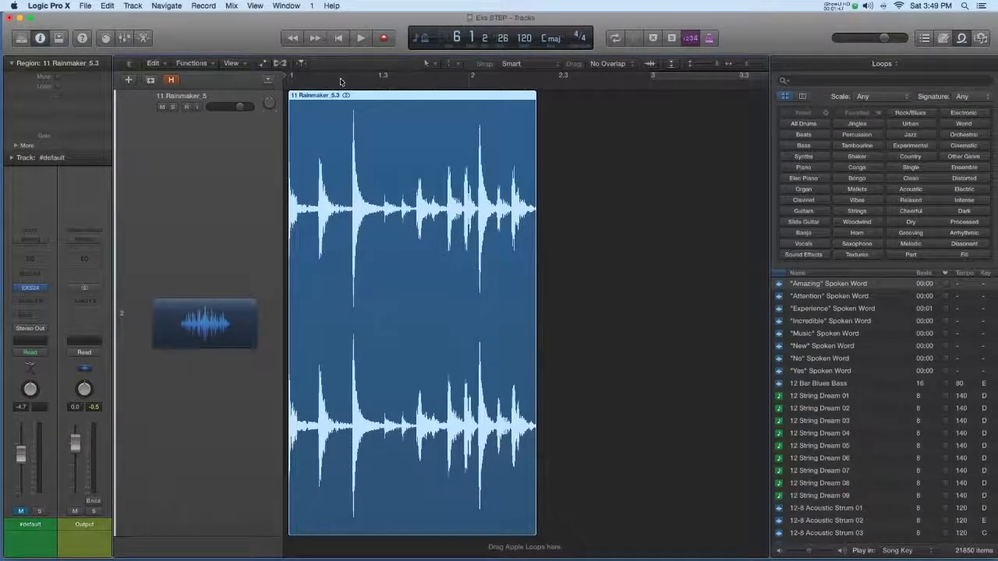
pyautogui.press('super+u')
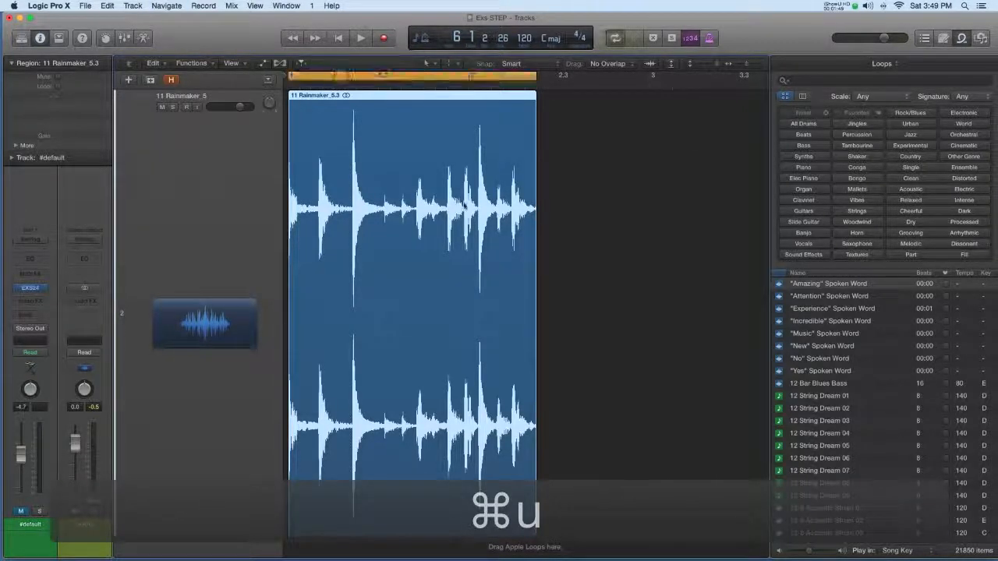
pyautogui.press('space')
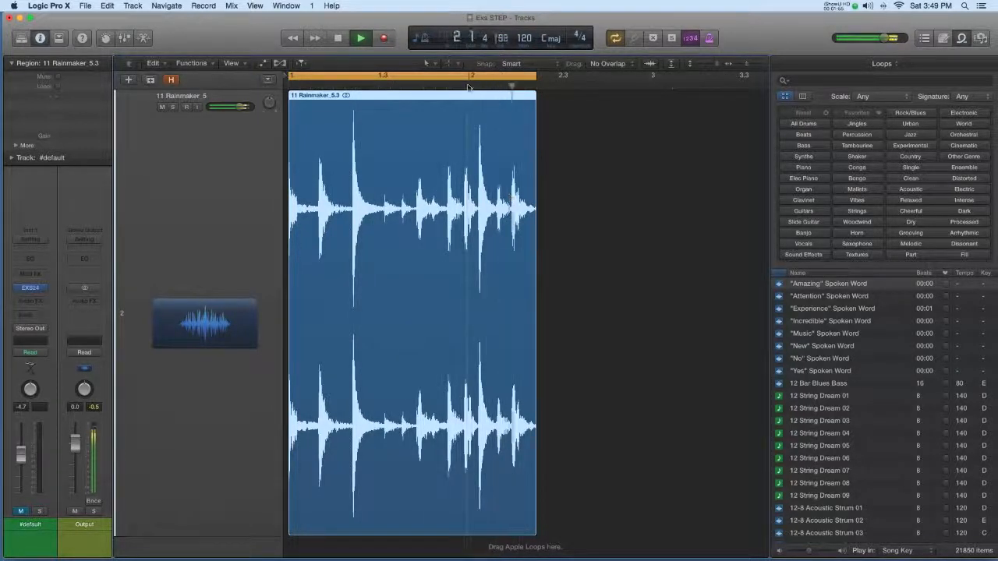
pyautogui.press('space')
pyautogui.click(441, 74)
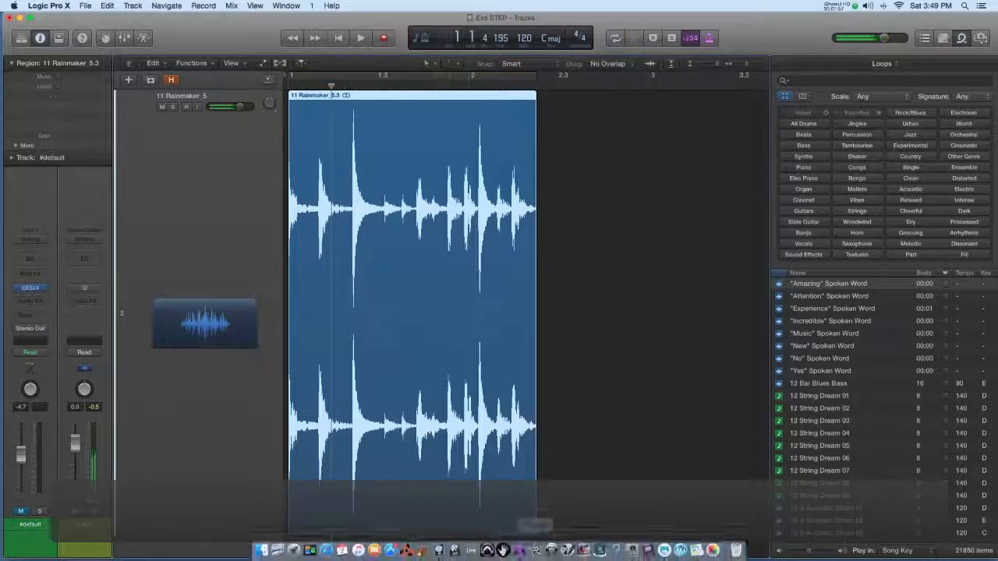
# Extend the drum region's end slightly and move the region to start at beat 1.3.
pyautogui.moveTo(533, 528)
pyautogui.mouseDown()
pyautogui.moveTo(566, 529)
pyautogui.moveTo(542, 533)
pyautogui.mouseUp()
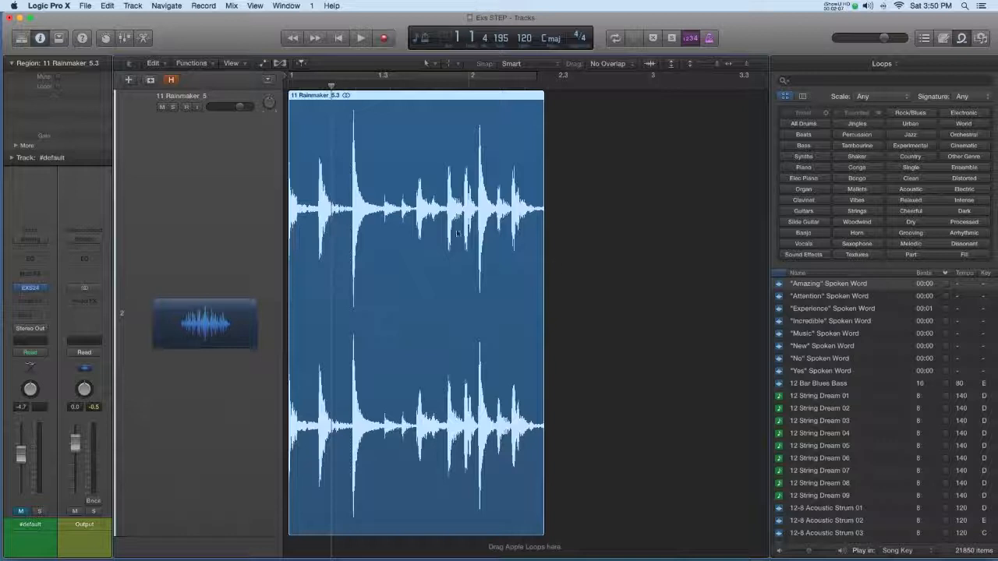
pyautogui.moveTo(369, 100); pyautogui.dragTo(458, 99)
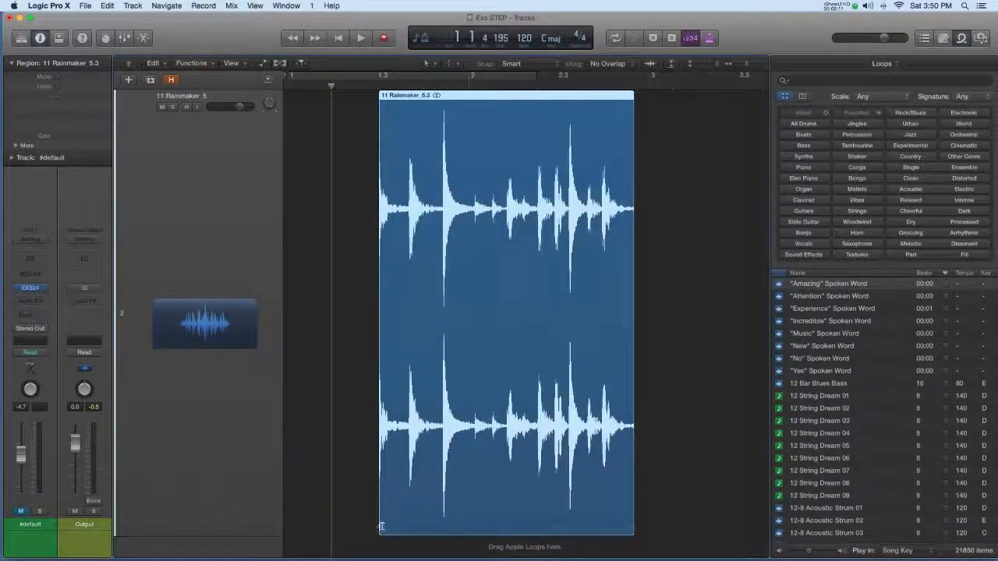
# Adjust the region's start edge so it sits tight against the first drum hit's transient.
pyautogui.moveTo(381, 527)
pyautogui.mouseDown()
pyautogui.moveTo(365, 530)
pyautogui.moveTo(375, 528)
pyautogui.mouseUp()
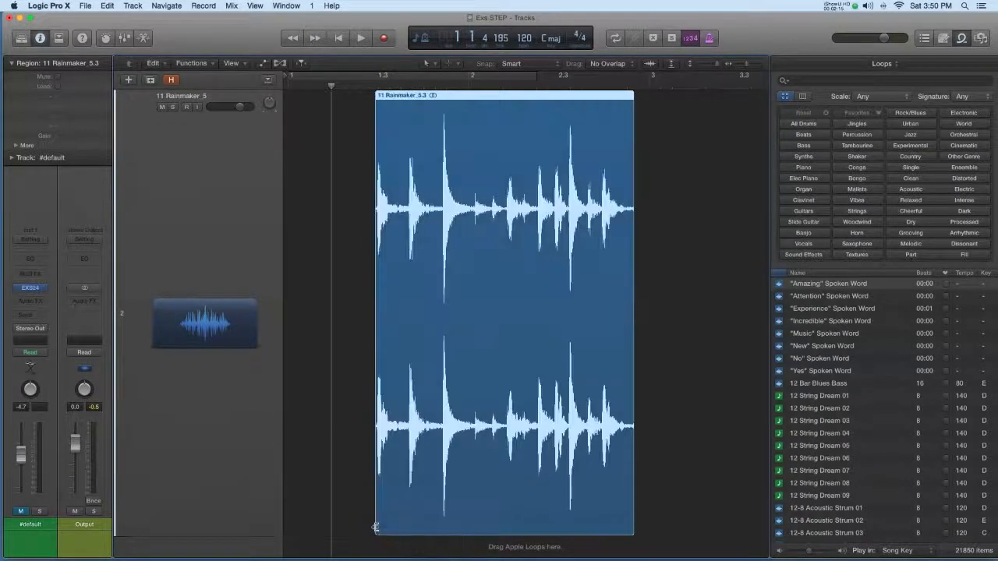
pyautogui.moveTo(410, 245); pyautogui.dragTo(349, 199)
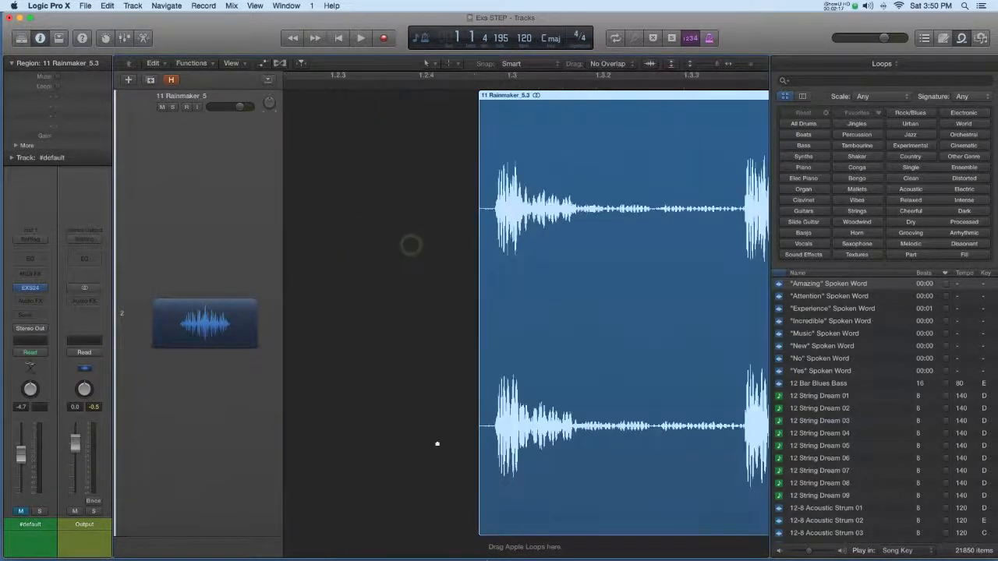
pyautogui.moveTo(481, 531); pyautogui.dragTo(496, 531)
# Trim the region's end to just before the next drum hit.
pyautogui.hscroll(20, 505, 453)
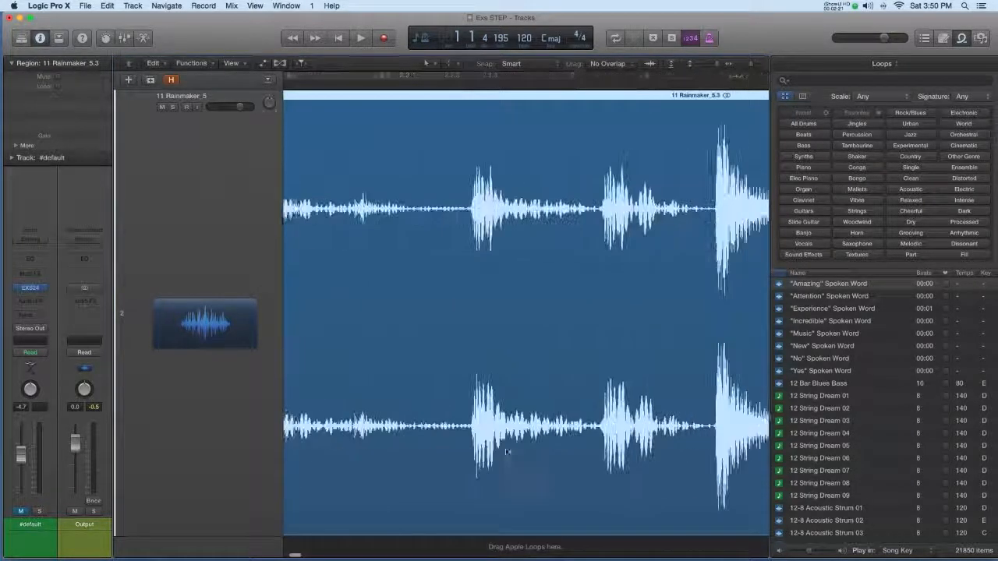
pyautogui.hscroll(10, 502, 450)
pyautogui.click(499, 452)
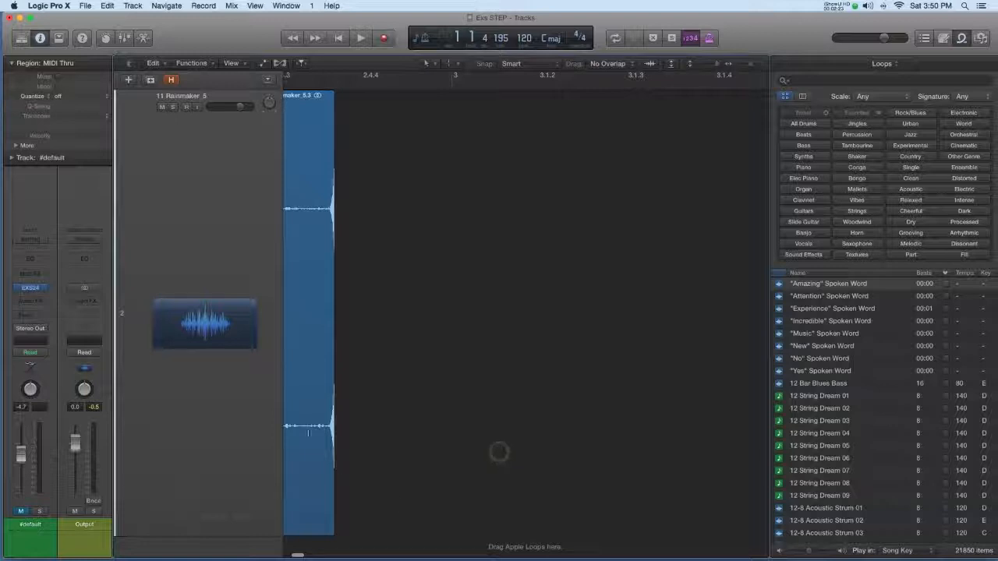
pyautogui.hscroll(-2, 320, 442)
pyautogui.hscroll(-2, 320, 445)
pyautogui.moveTo(456, 530); pyautogui.dragTo(454, 531)
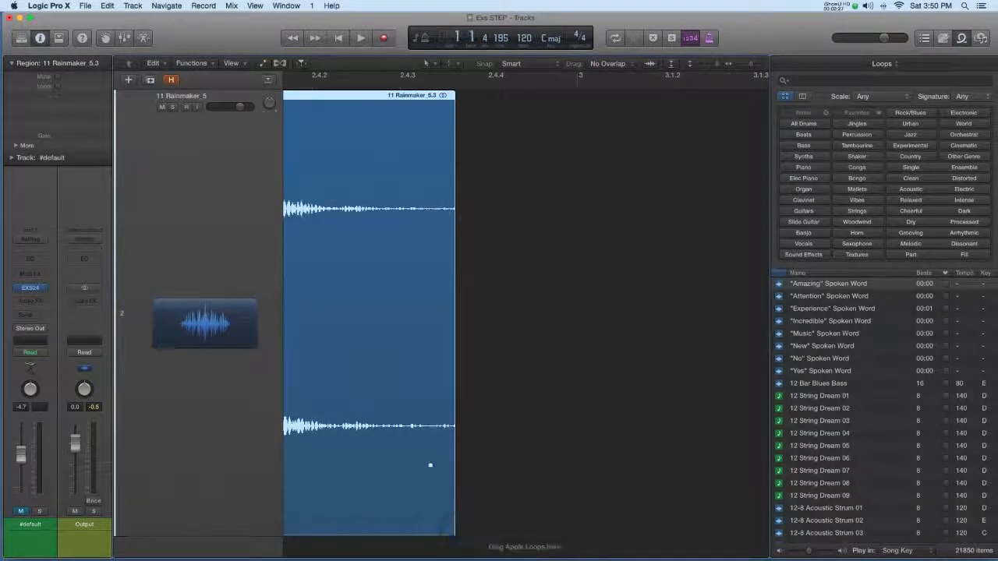
pyautogui.scroll(-5, 430, 465)
pyautogui.scroll(5, 429, 465)
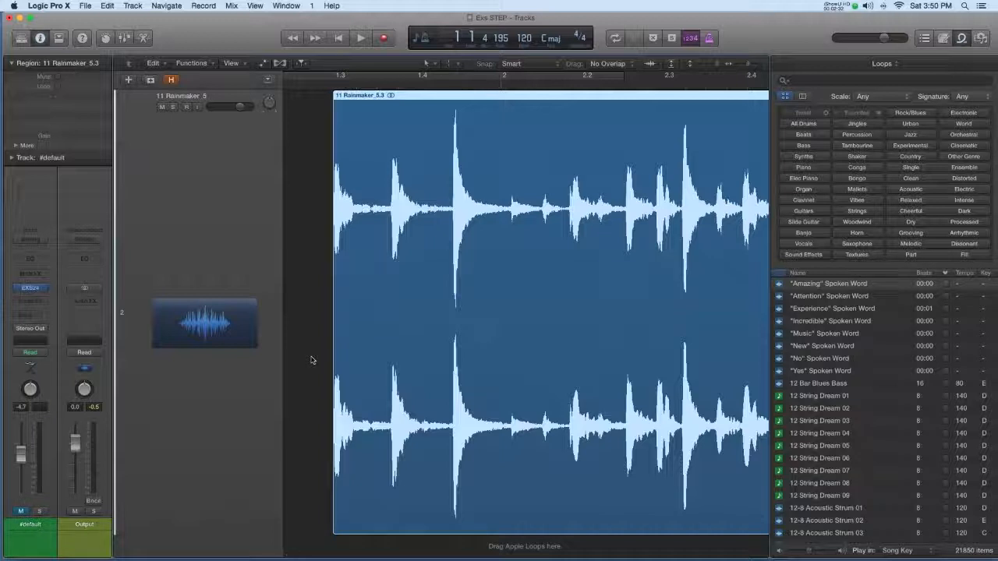
# Set the cycle range to the trimmed region and loop it to check the edit points.
pyautogui.press('super+u')
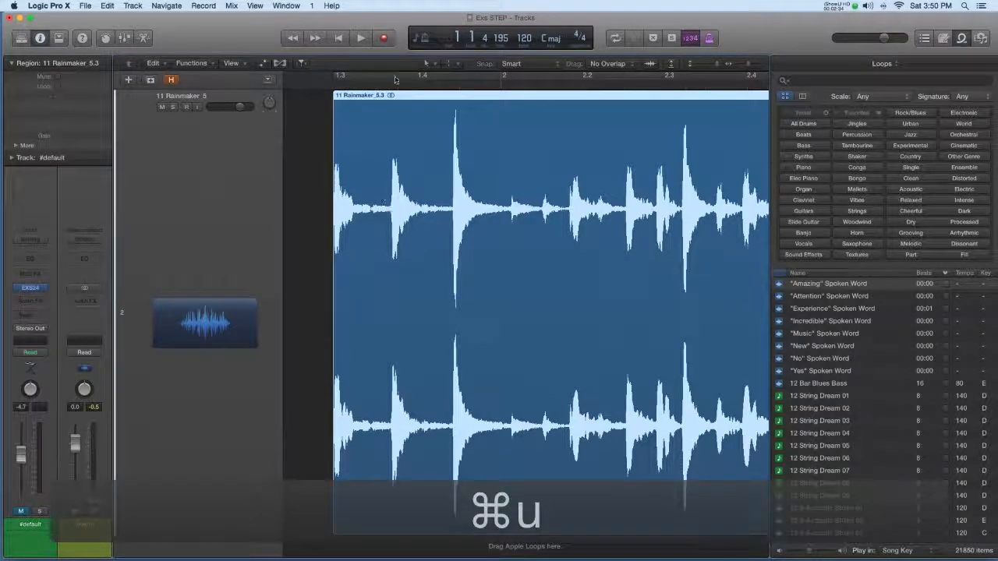
pyautogui.press('space')
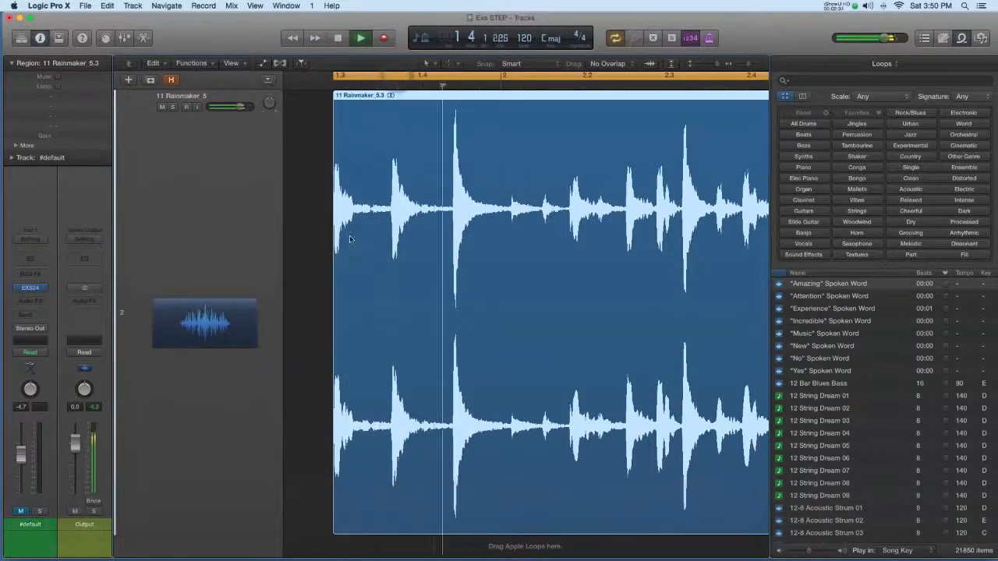
pyautogui.scroll(-5, 350, 240)
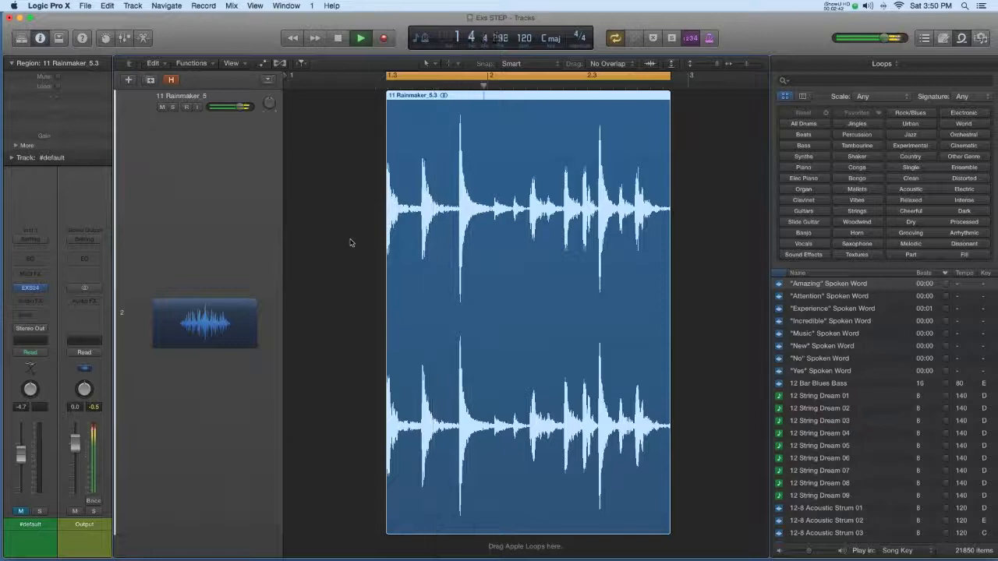
pyautogui.press('space')
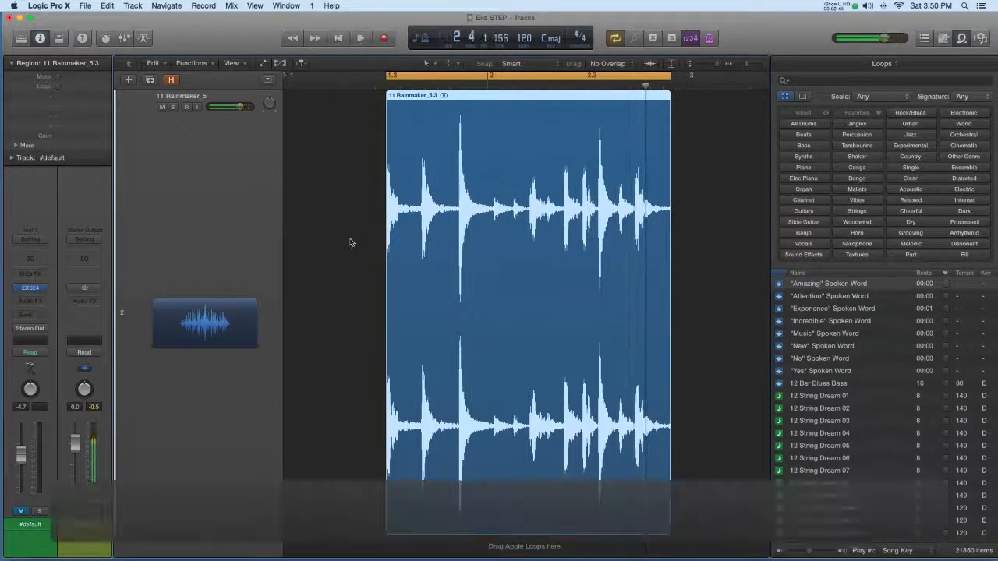
# Move the drum region so that its start lands exactly on the downbeat of bar 2 (2 1 1 1).
pyautogui.moveTo(318, 95); pyautogui.dragTo(485, 99)
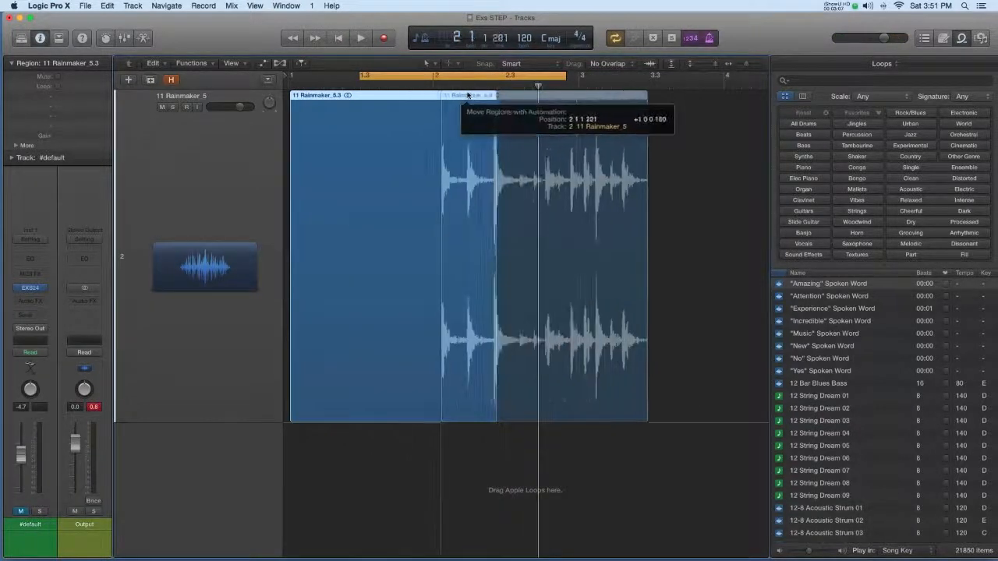
pyautogui.press('z')
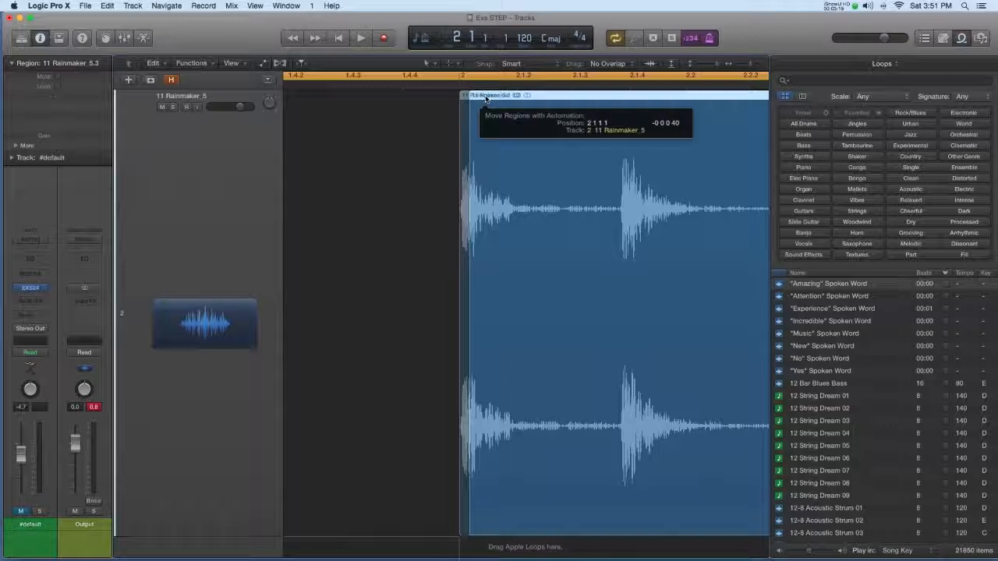
pyautogui.moveTo(485, 98); pyautogui.dragTo(485, 98)
# Match the cycle range to the region at bar 2 and play the loop at the project tempo.
pyautogui.scroll(-5, 406, 128)
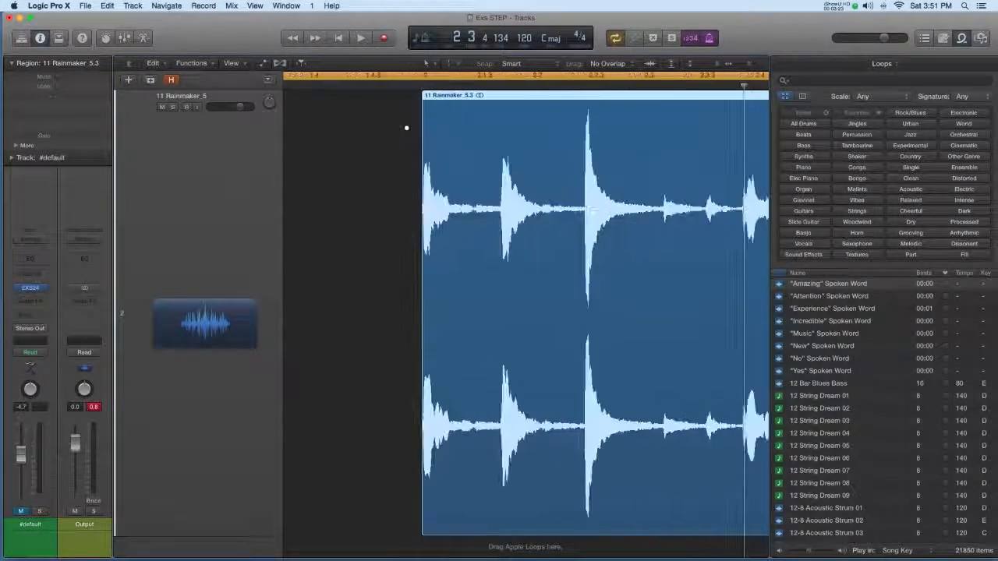
pyautogui.scroll(-3, 406, 128)
pyautogui.hscroll(5, 411, 122)
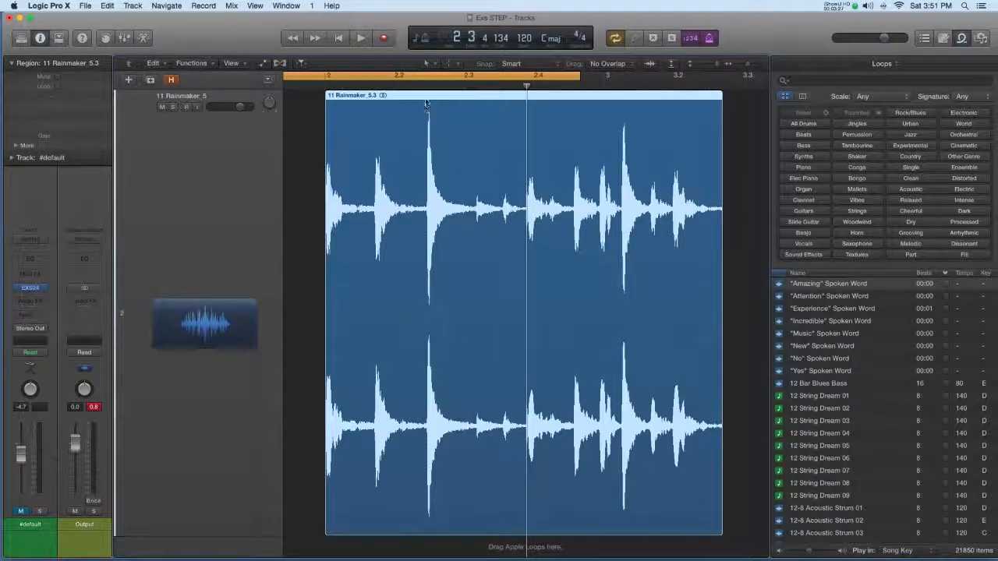
pyautogui.press('super+u')
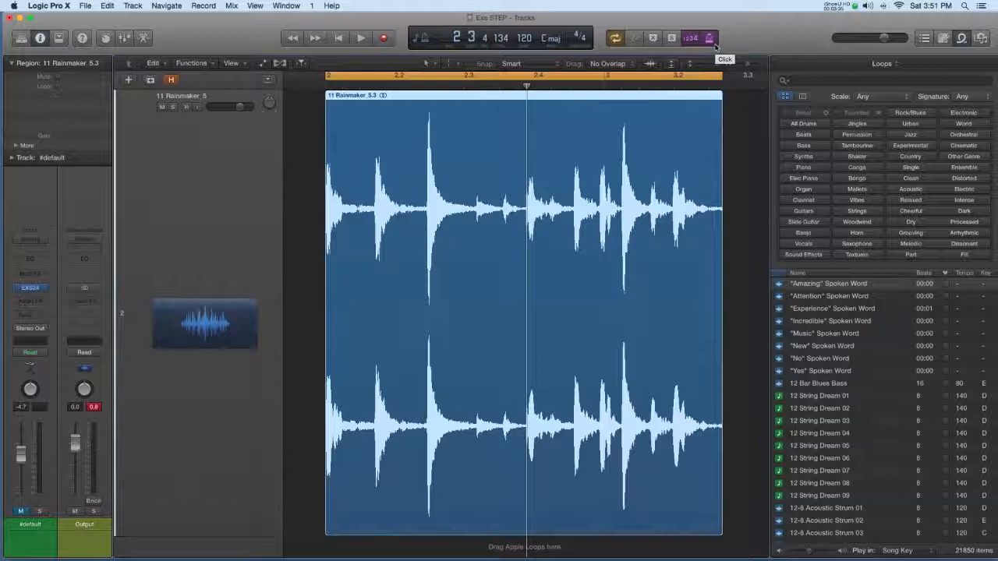
pyautogui.press('space')
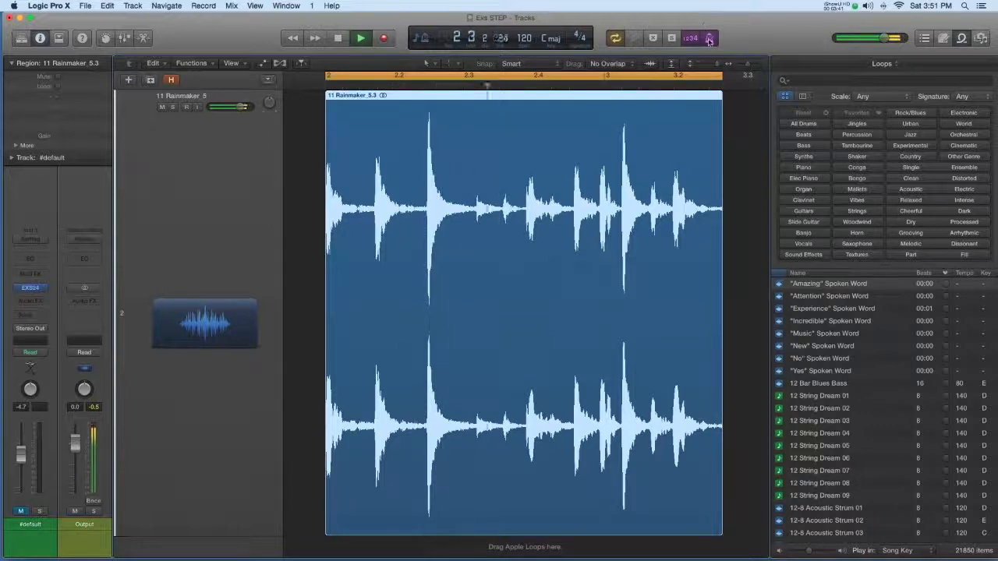
pyautogui.press('space')
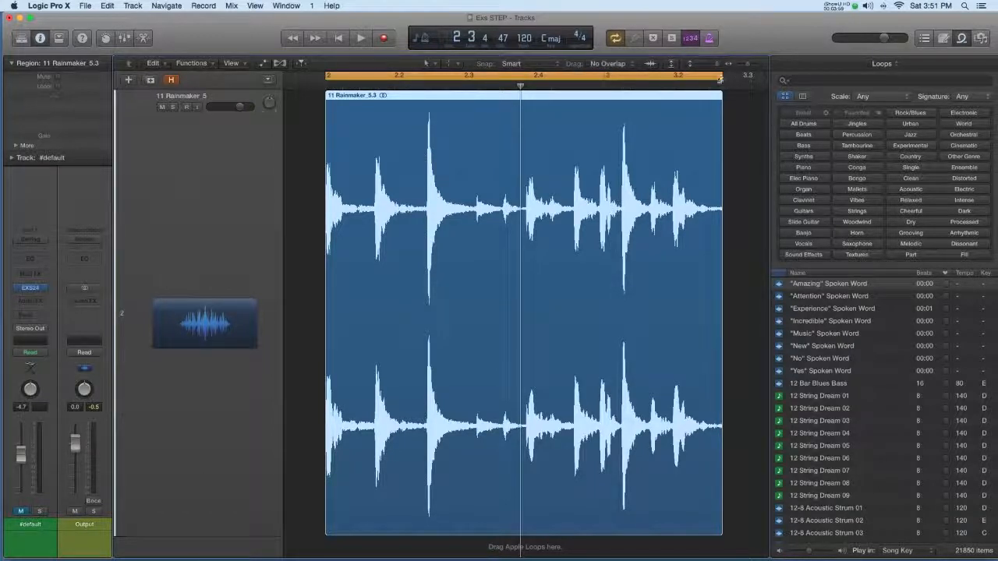
# Shorten the cycle range so it ends at bar 3.
pyautogui.moveTo(719, 79); pyautogui.dragTo(604, 100)
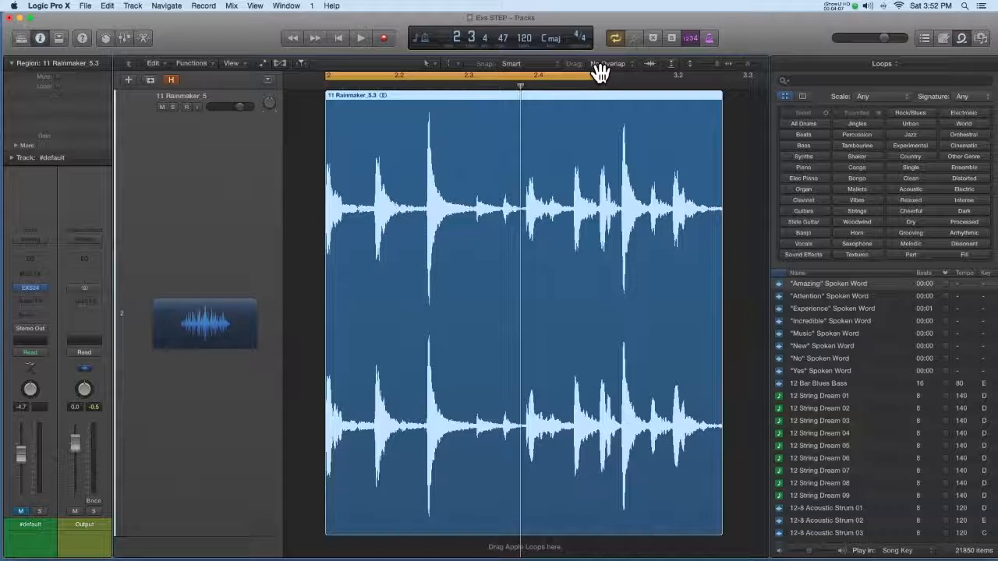
# Adjust the project tempo globally using the drum region's length and the one-bar locators from bar 2 to bar 3.
pyautogui.click(296, 133)
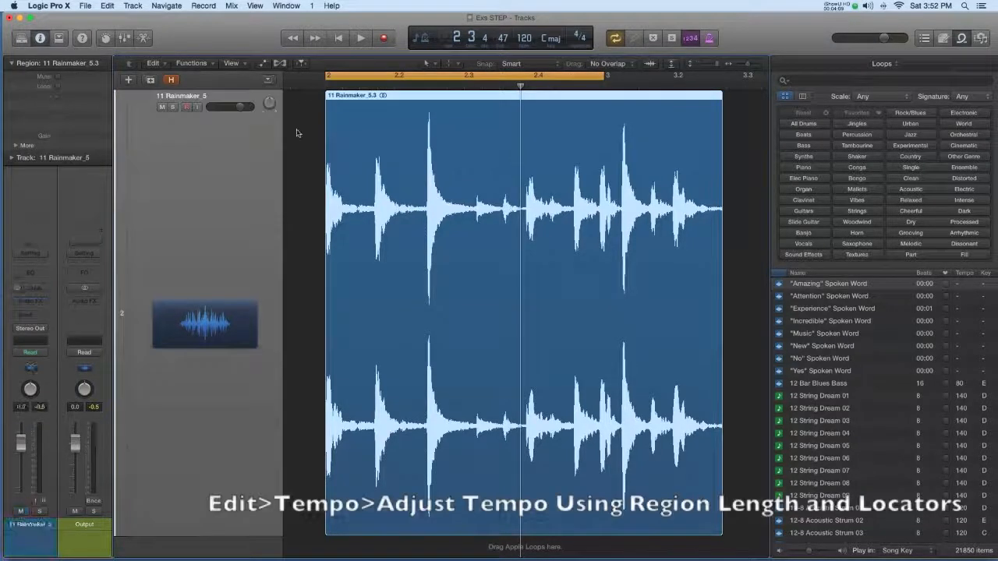
pyautogui.click(106, 6)
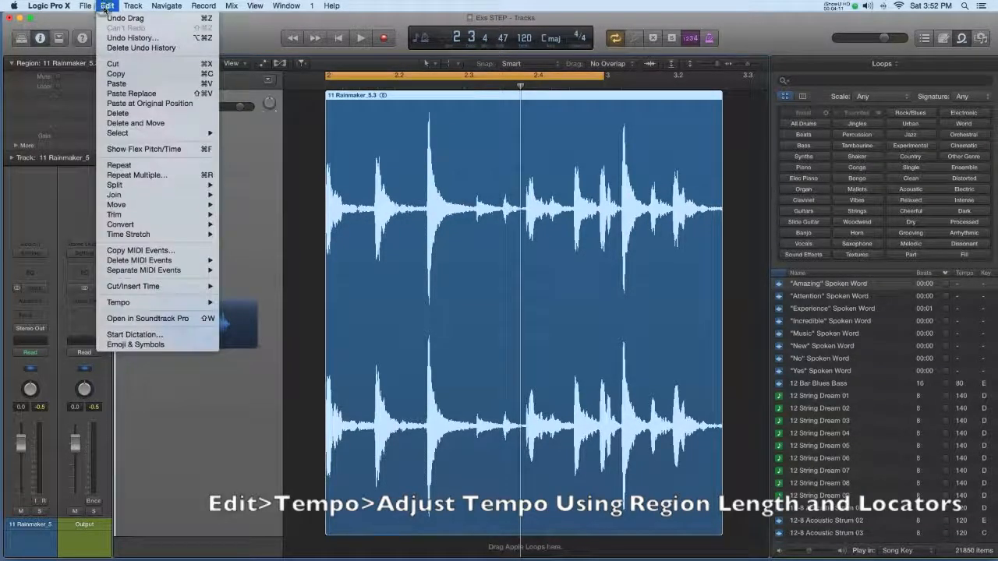
pyautogui.moveTo(168, 305)
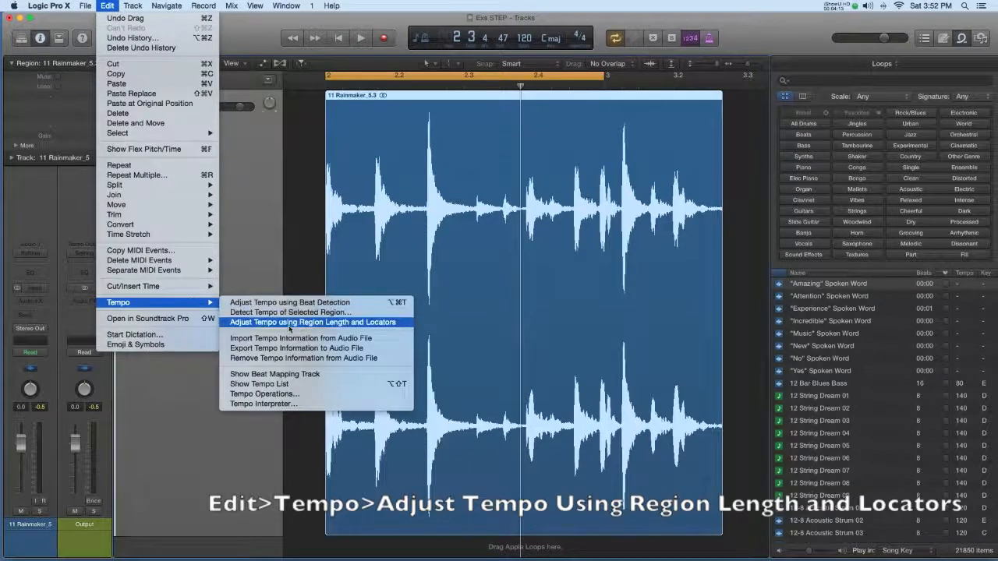
pyautogui.click(344, 323)
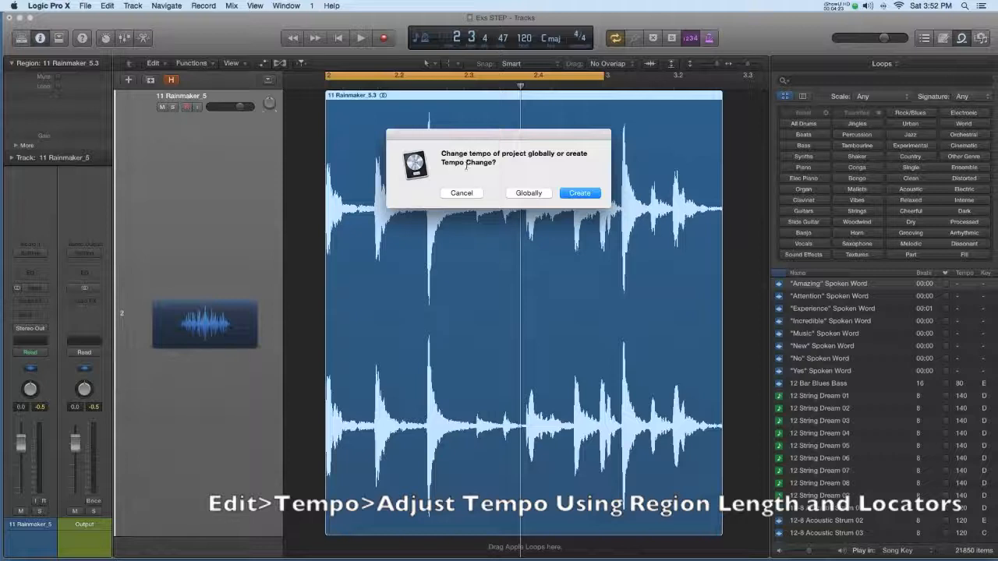
pyautogui.click(520, 193)
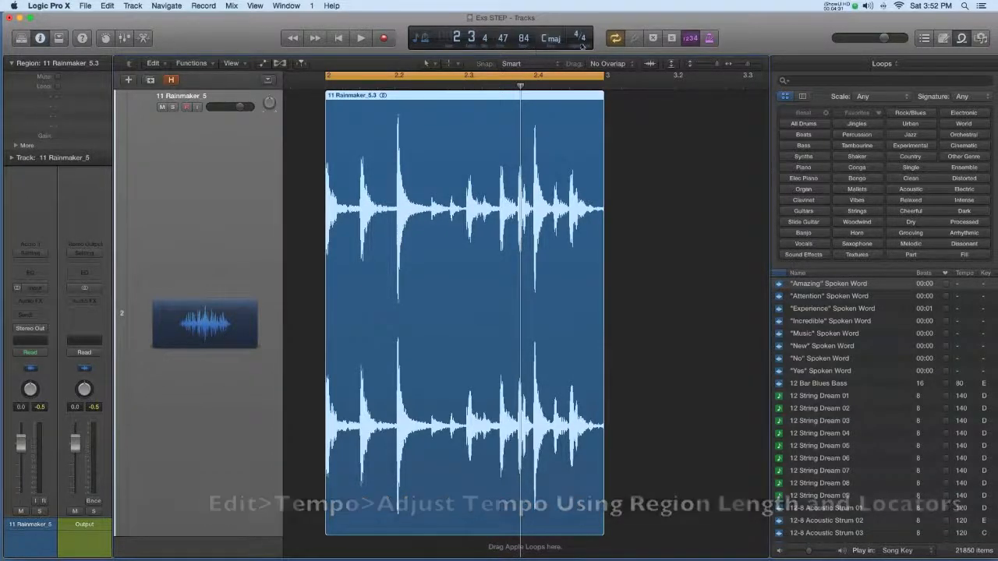
# Play the one-bar cycle to check the drum loop at the adjusted tempo.
pyautogui.press('space')
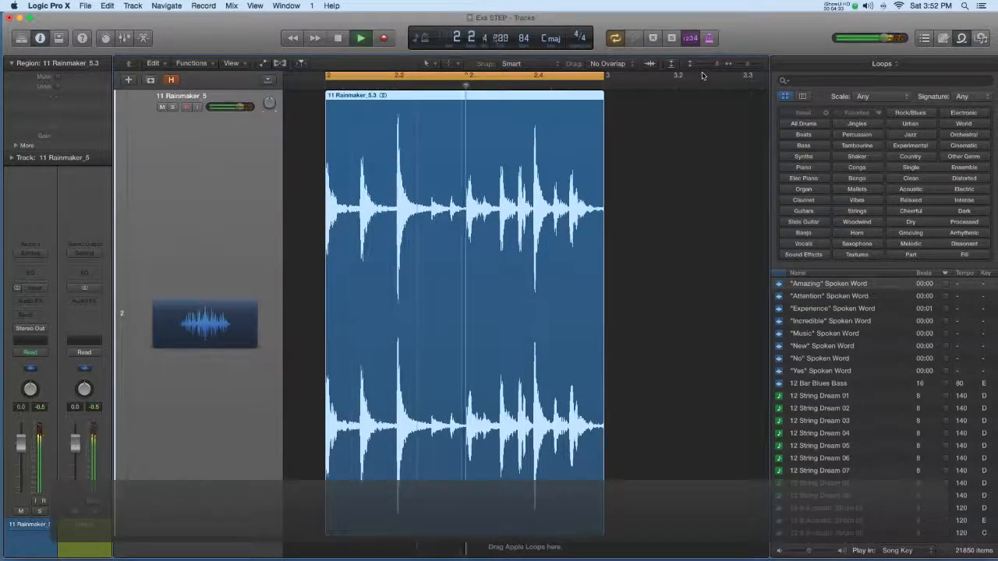
pyautogui.press('space')
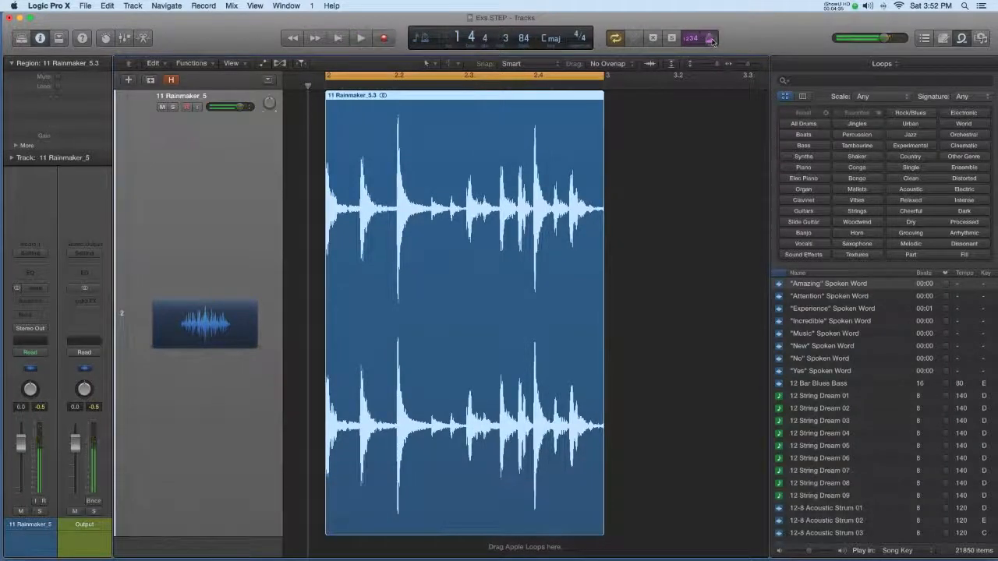
pyautogui.press('space')
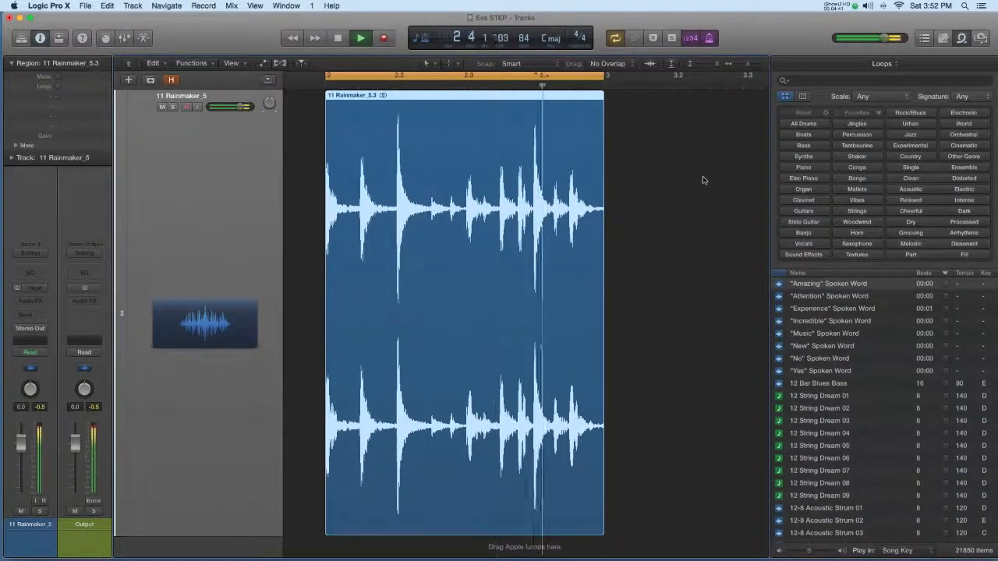
pyautogui.press('space')
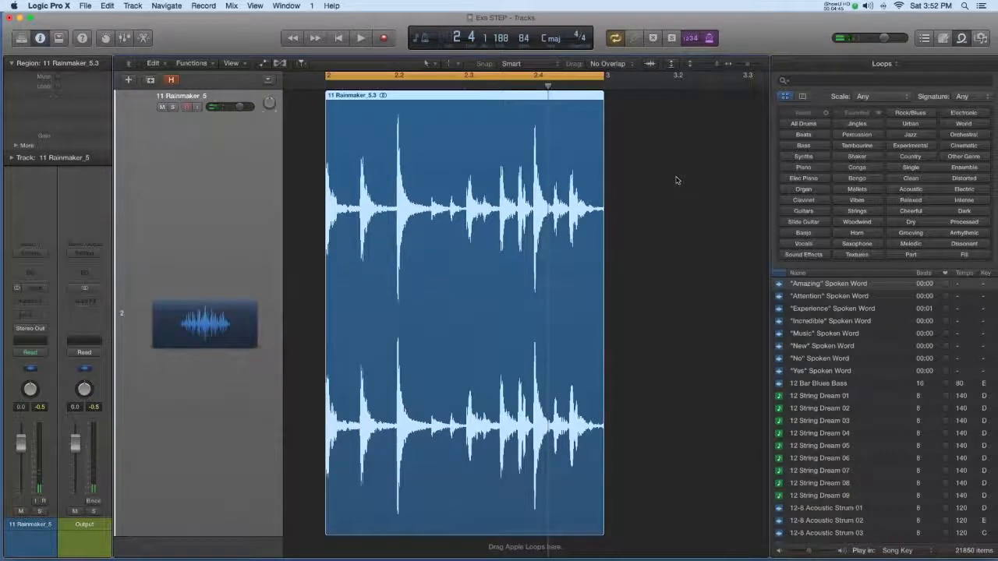
# Start adding the drum region at bar 2 to the Apple Loops library.
pyautogui.press('z')
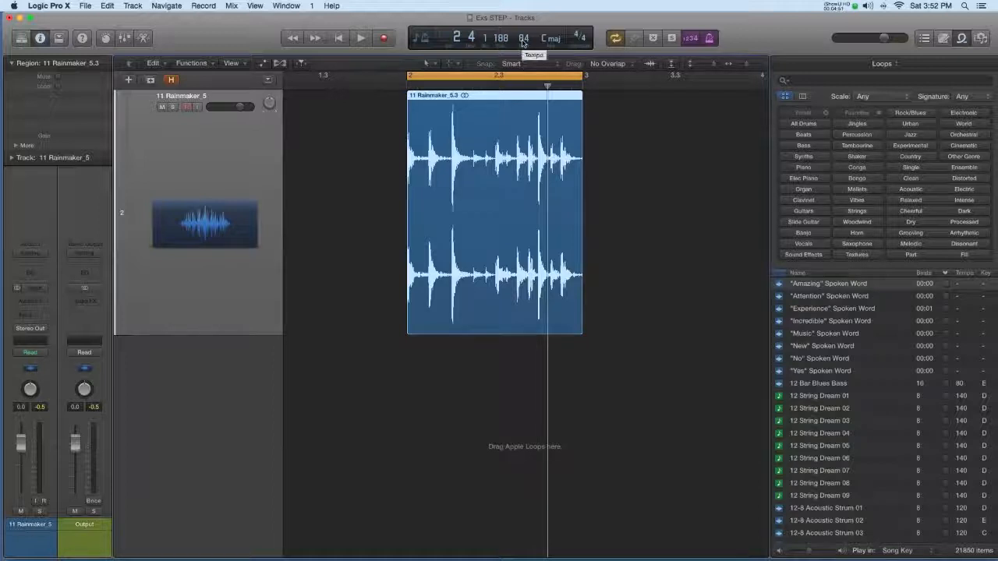
pyautogui.click(313, 198)
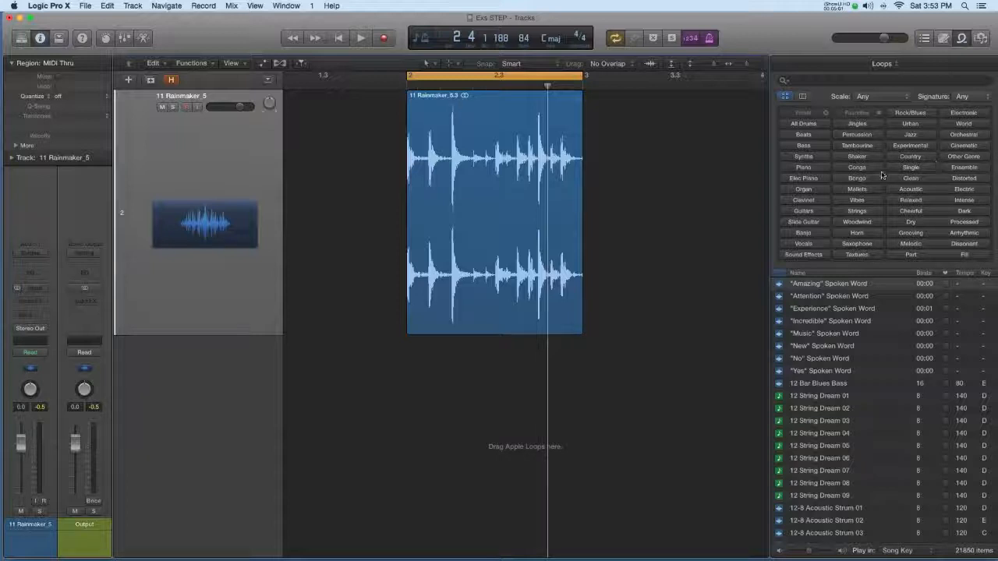
pyautogui.moveTo(490, 95); pyautogui.dragTo(834, 204)
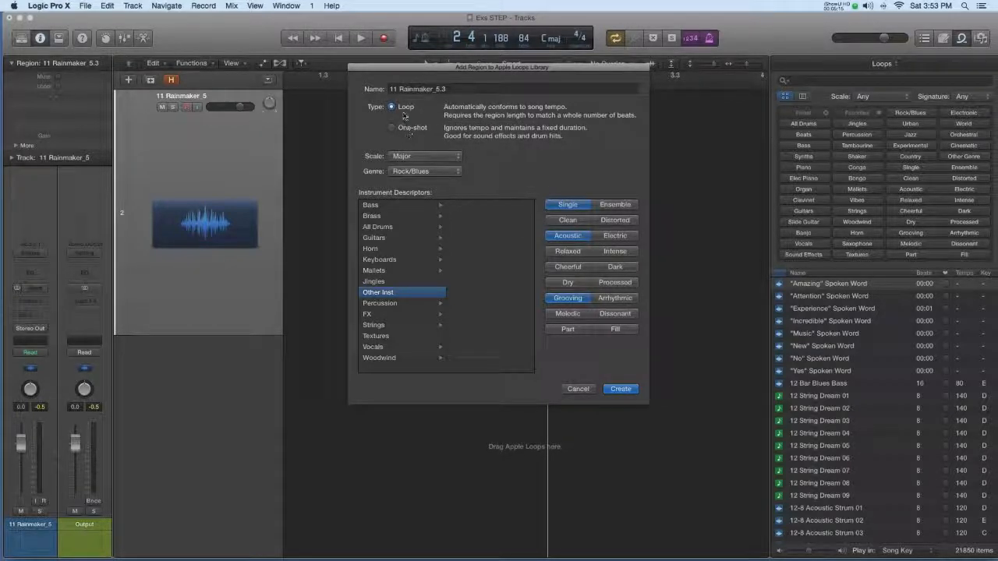
# Classify the loop under All Drums with the Rock/Blues genre, replacing the Single descriptor with Clean.
pyautogui.click(441, 174)
pyautogui.click(448, 173)
pyautogui.click(386, 226)
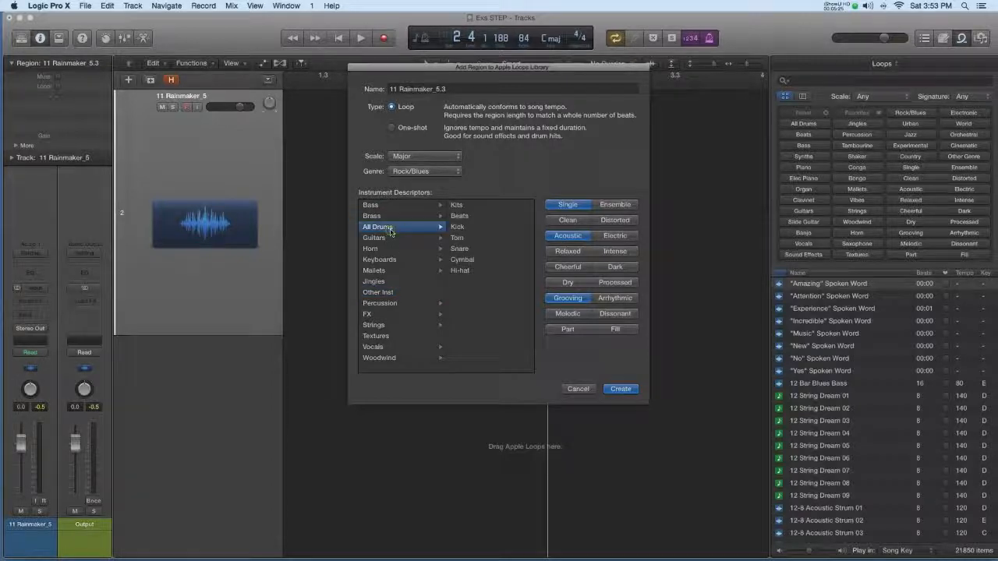
pyautogui.click(575, 207)
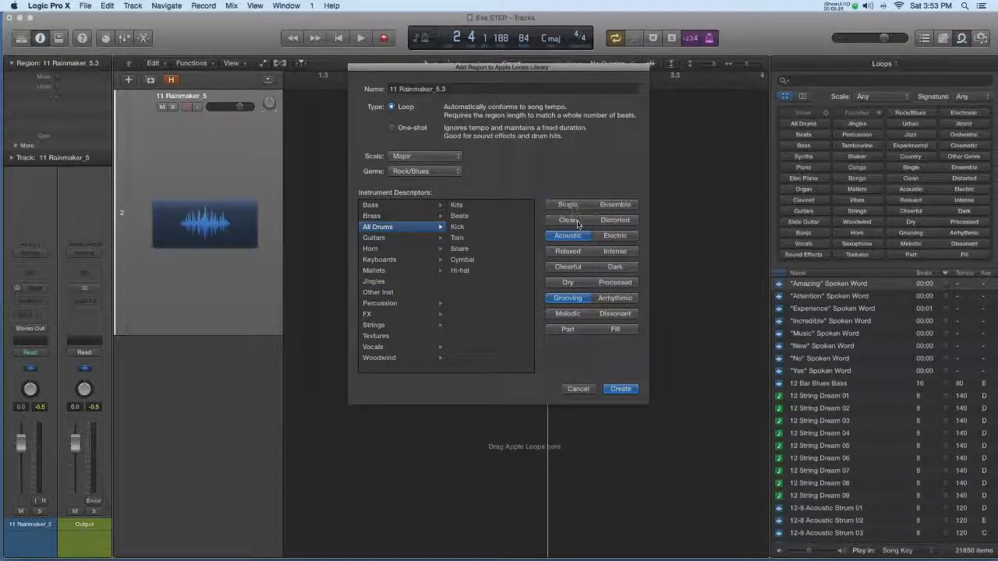
pyautogui.click(578, 222)
# Name the Apple Loop "Rainmaker Break" and create it.
pyautogui.tripleClick(457, 90)
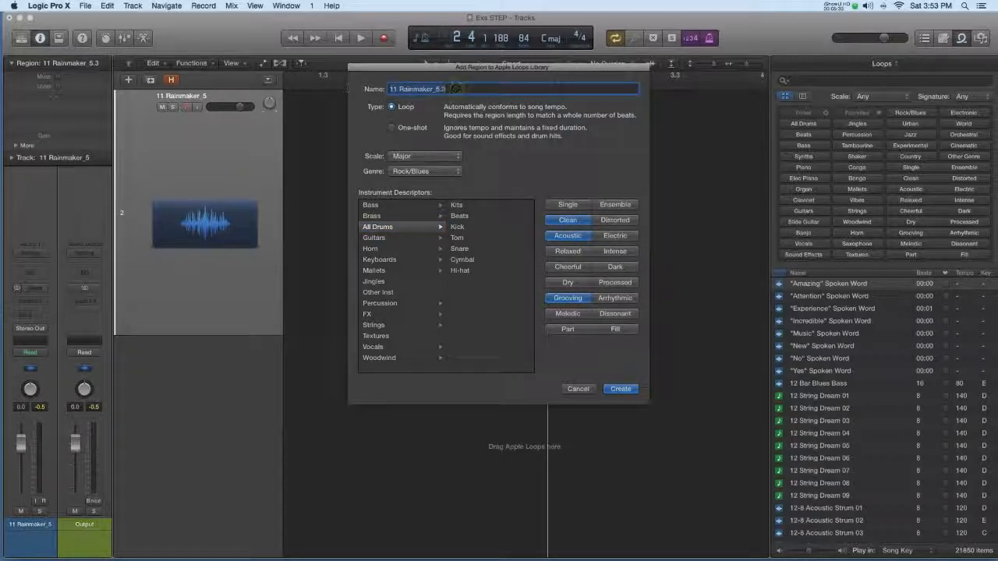
pyautogui.write('Rai')
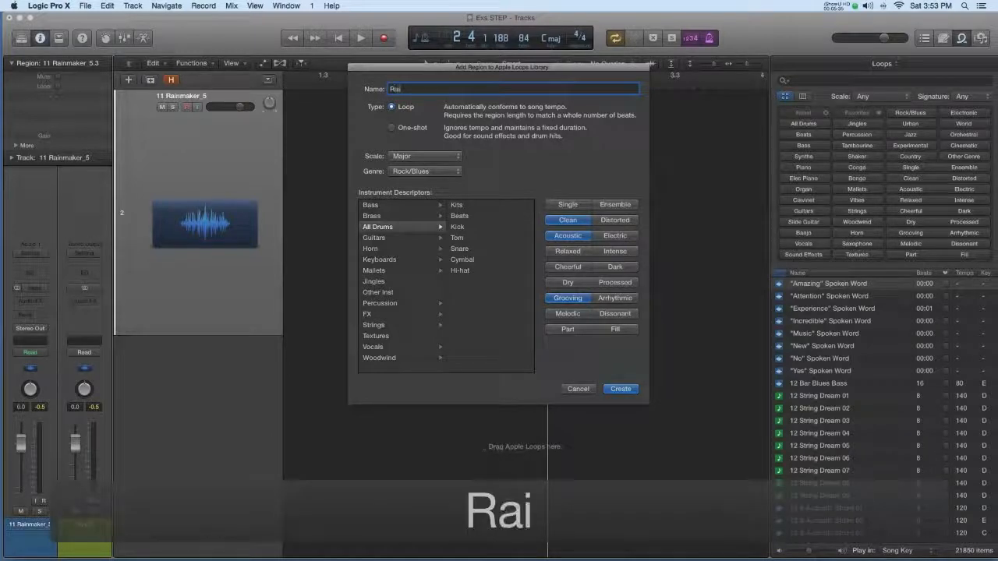
pyautogui.write('nmaker')
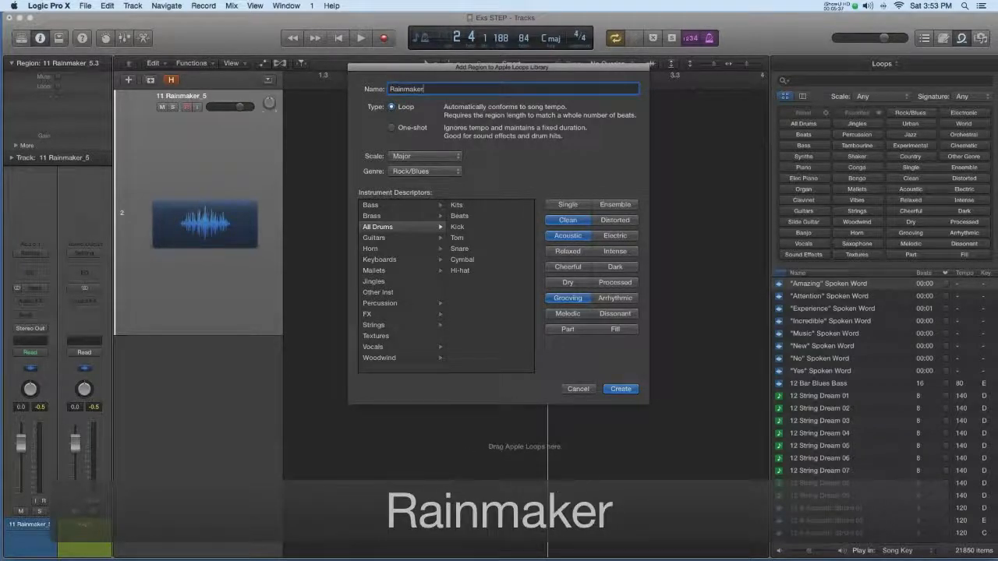
pyautogui.write(' Break')
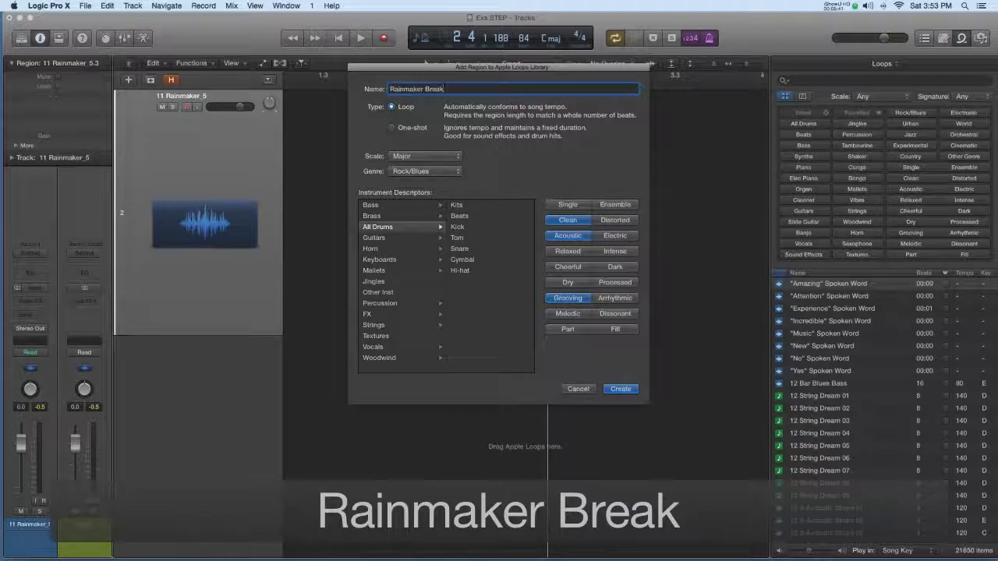
pyautogui.click(617, 389)
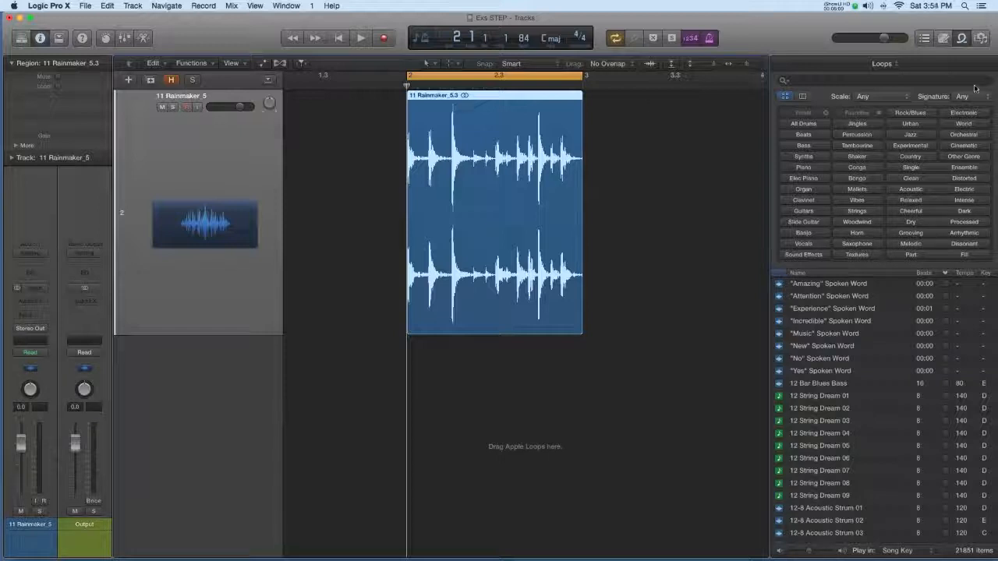
# Show only My Loops, audition Rainmaker Break and place it at bar 2 on a new track below the original.
pyautogui.click(896, 65)
pyautogui.click(902, 84)
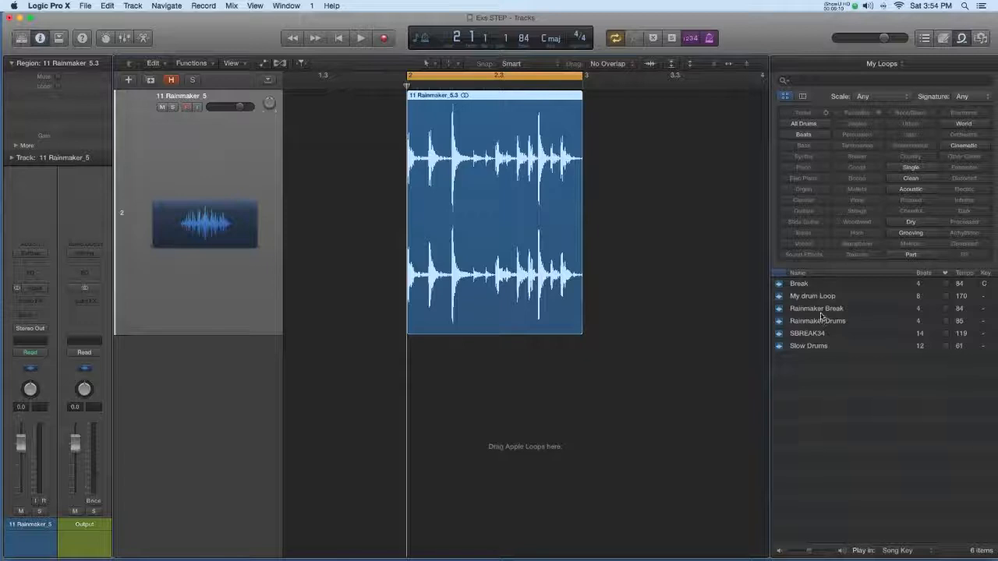
pyautogui.click(819, 309)
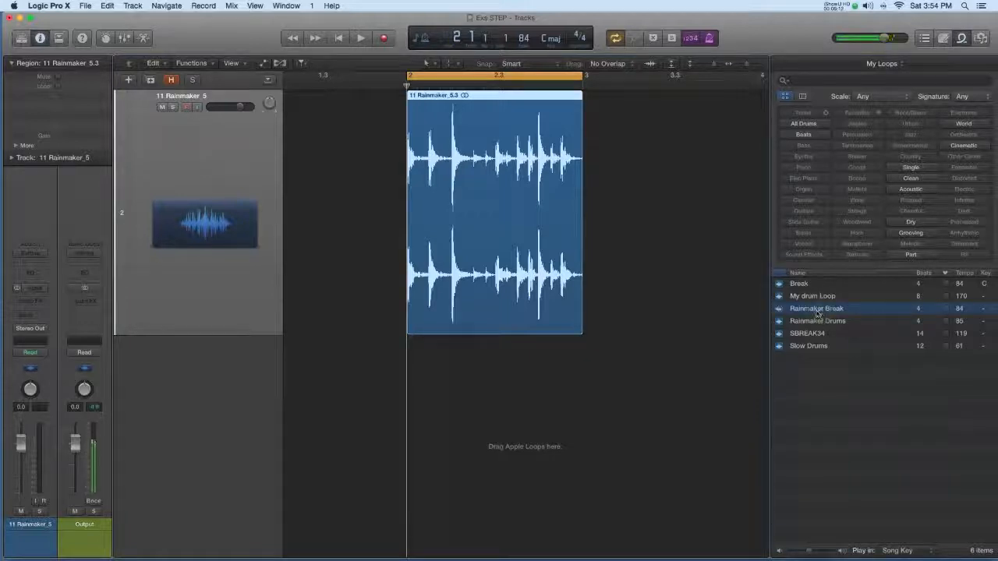
pyautogui.moveTo(815, 314); pyautogui.dragTo(449, 380)
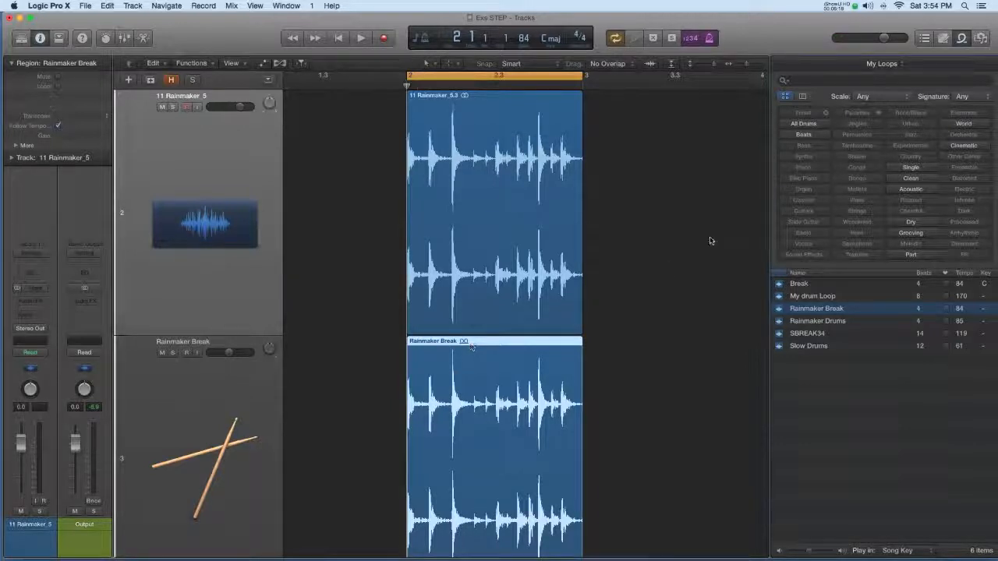
# Hide the loop browser and delete the original 11 Rainmaker_5 track together with its region.
pyautogui.press('o')
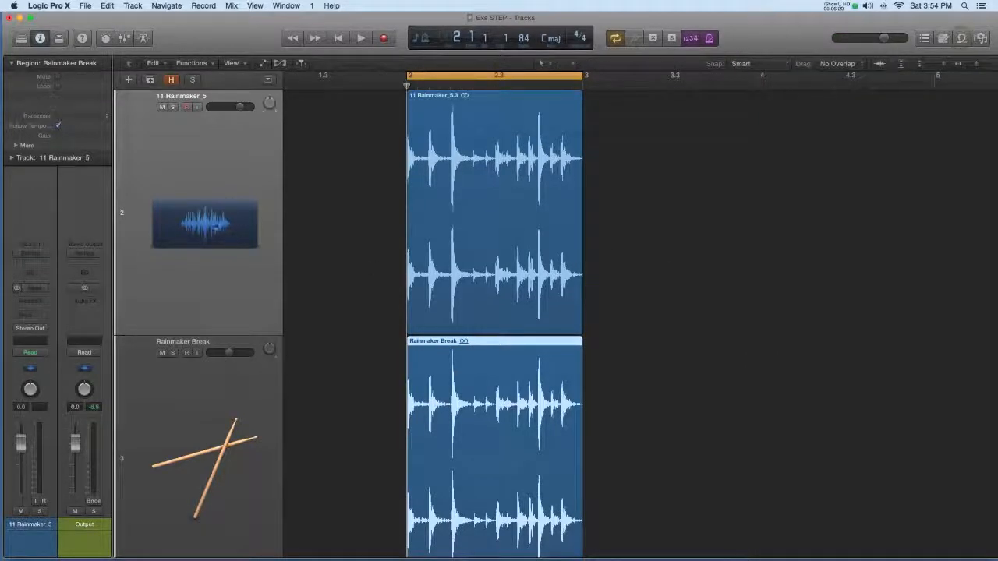
pyautogui.click(235, 291)
pyautogui.press('Delete')
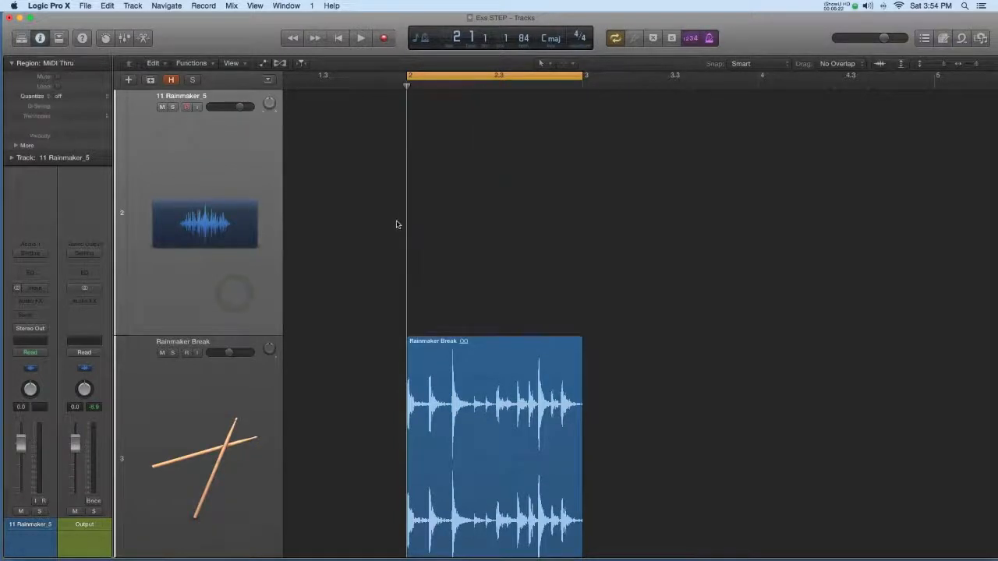
pyautogui.press('super+BackSpace')
pyautogui.click(388, 231)
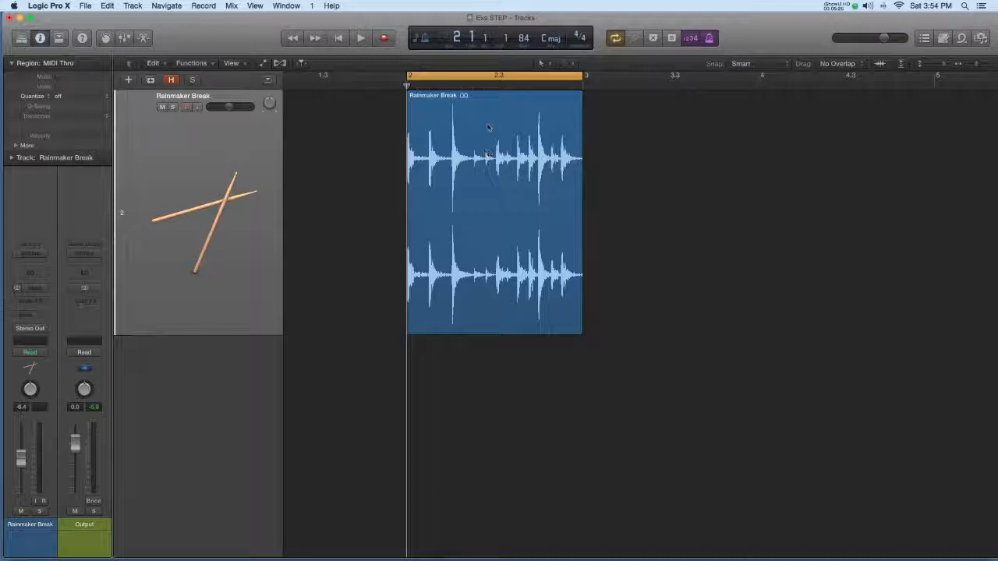
# Set the project tempo to 95 BPM and play the Rainmaker Break loop at that speed.
pyautogui.doubleClick(523, 39)
pyautogui.write('95')
pyautogui.press('Return')
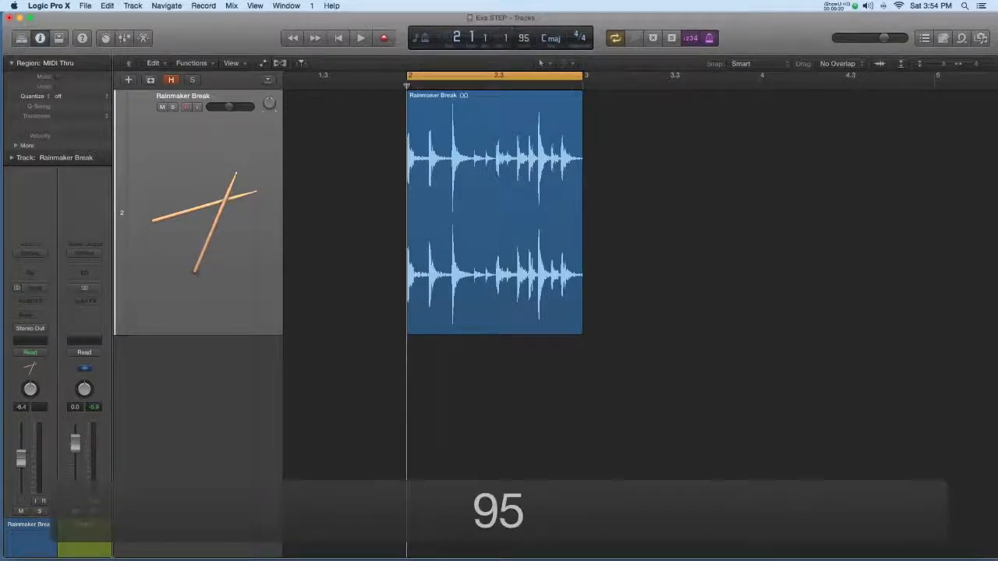
pyautogui.press('space')
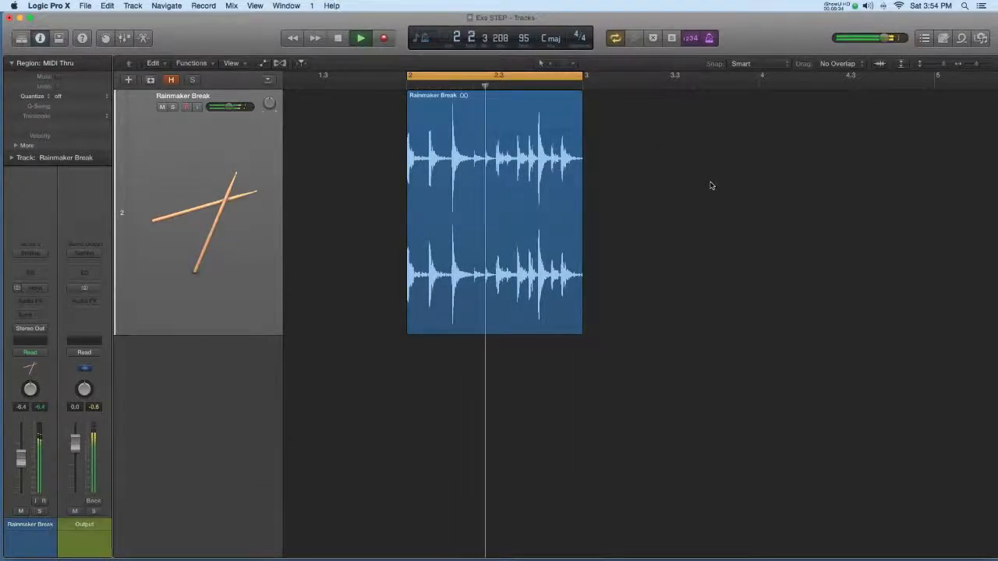
pyautogui.press('space')
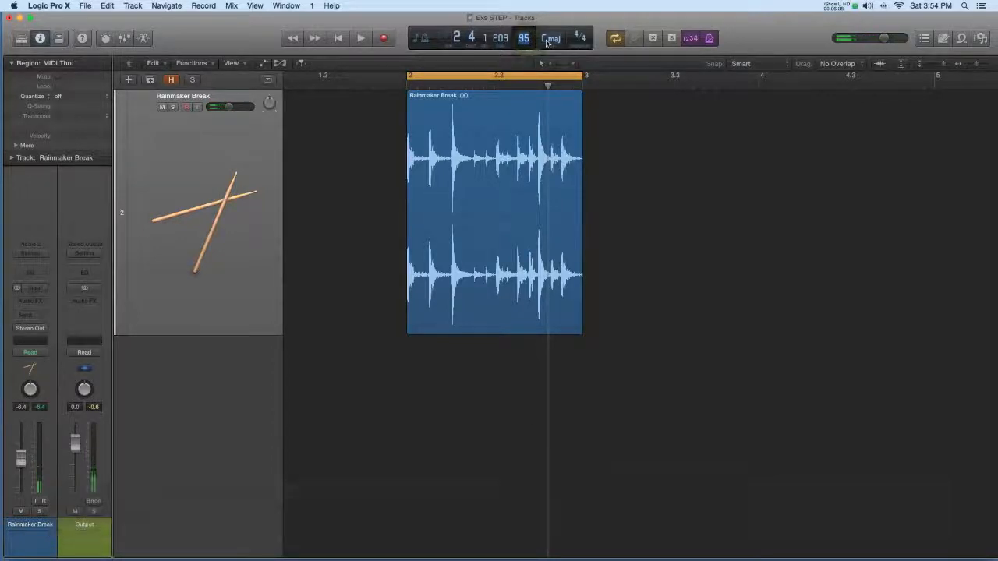
# Set the project tempo to 80 BPM and play the Rainmaker Break loop at that speed.
pyautogui.write('80')
pyautogui.press('Return')
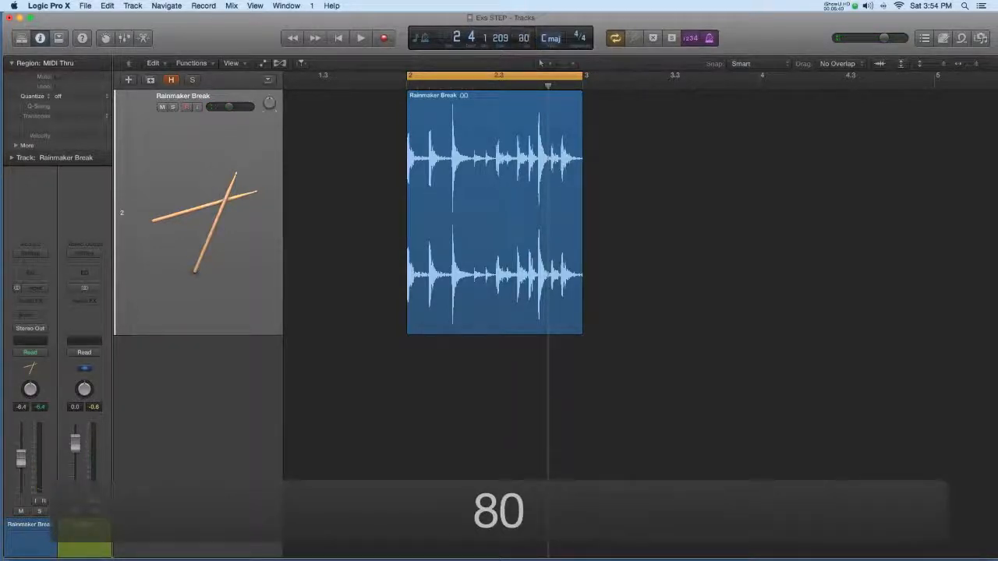
pyautogui.press('space')
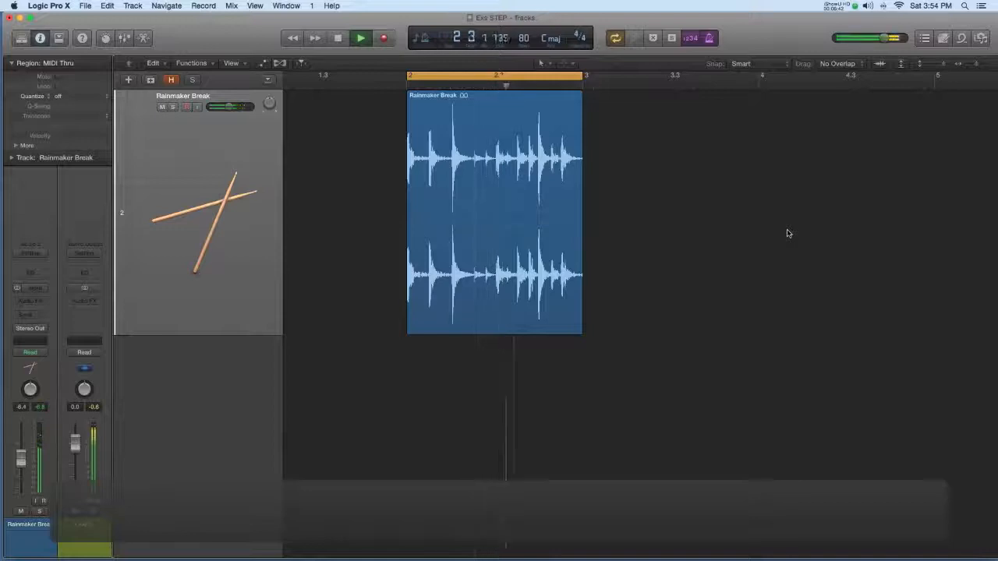
pyautogui.press('space')
# Select the Rainmaker Break region and review the command for adjusting tempo using region length and locators.
pyautogui.click(525, 139)
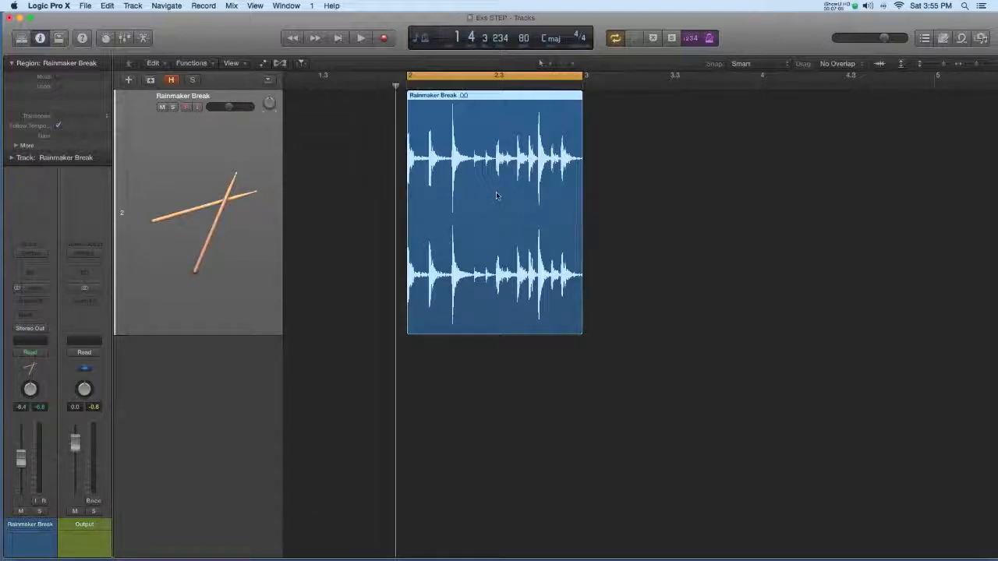
pyautogui.click(107, 7)
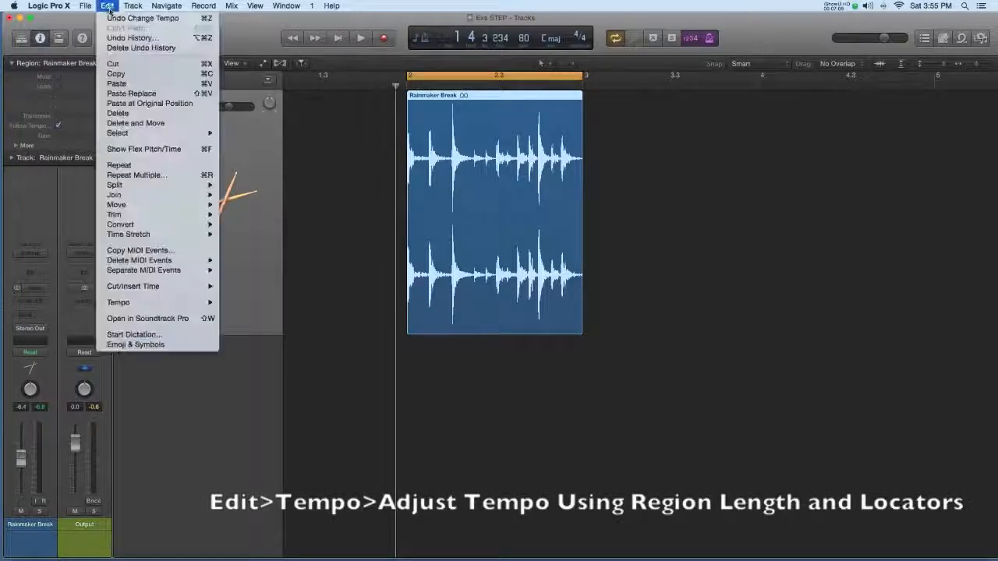
pyautogui.moveTo(165, 304)
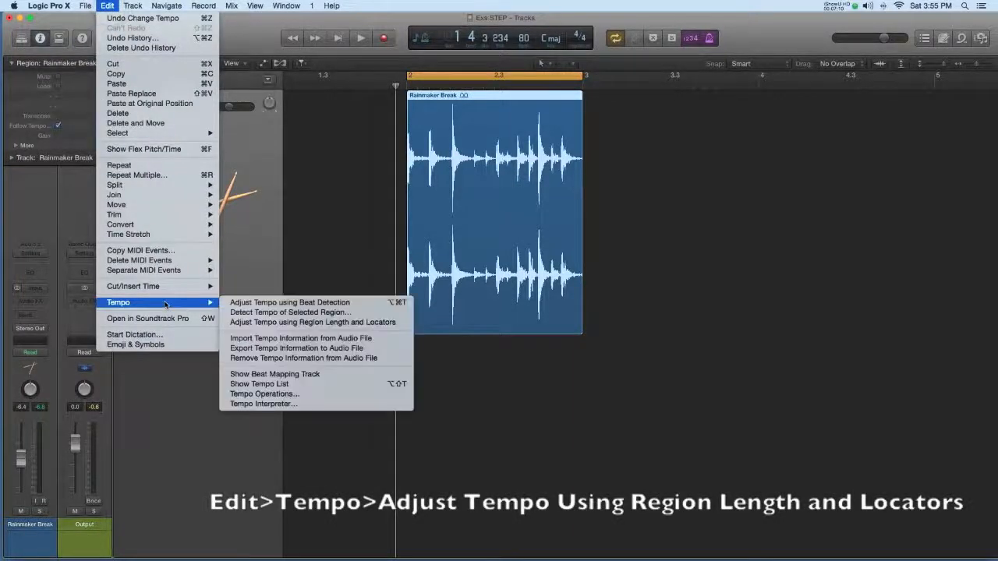
pyautogui.click(255, 322)
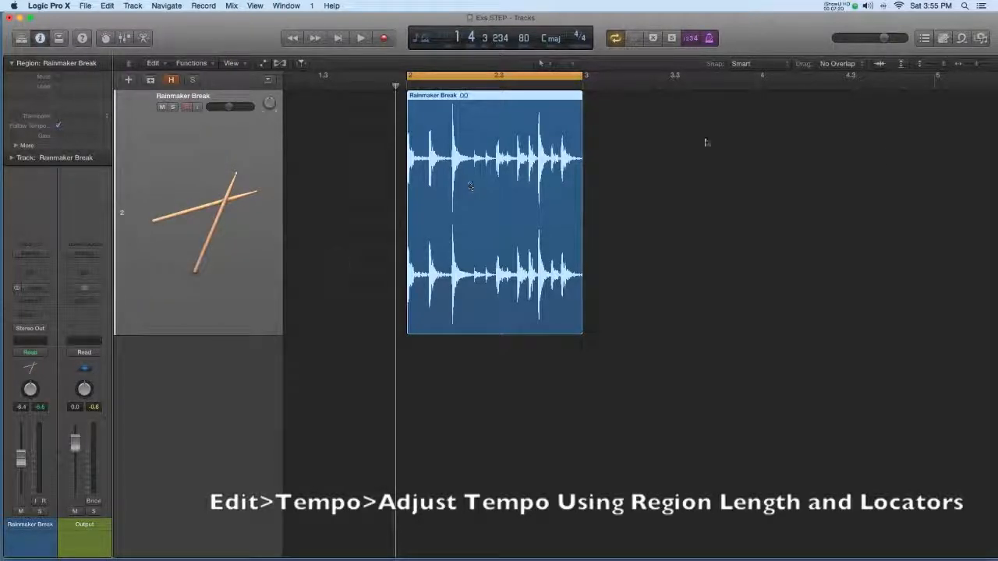